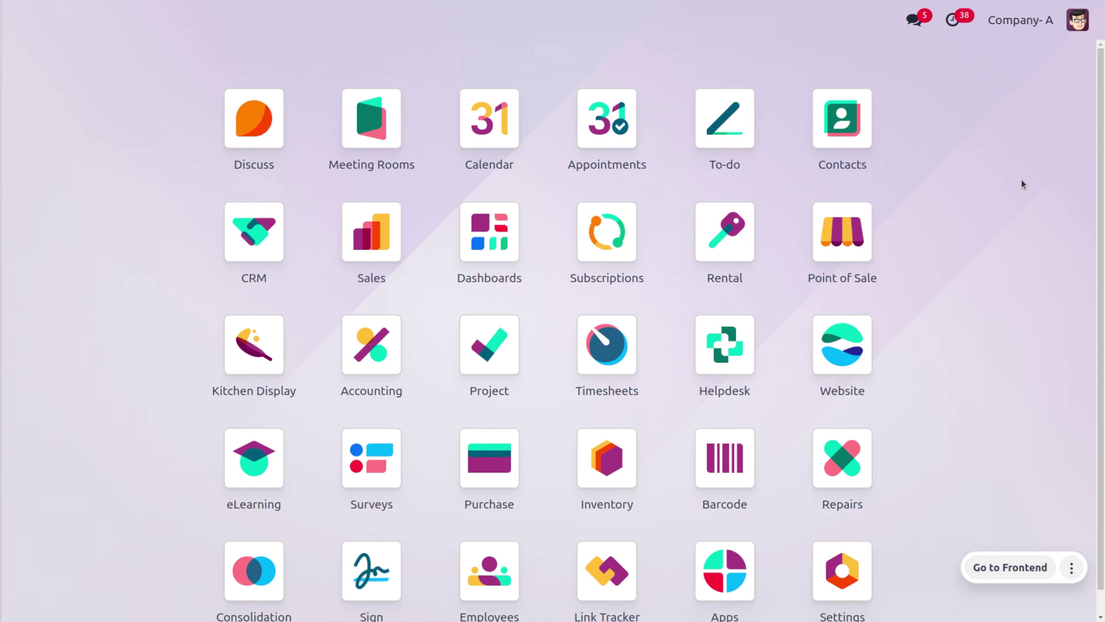
Open Settings and review the companies list under Users & Companies
{"action": "key", "text": "Return"}
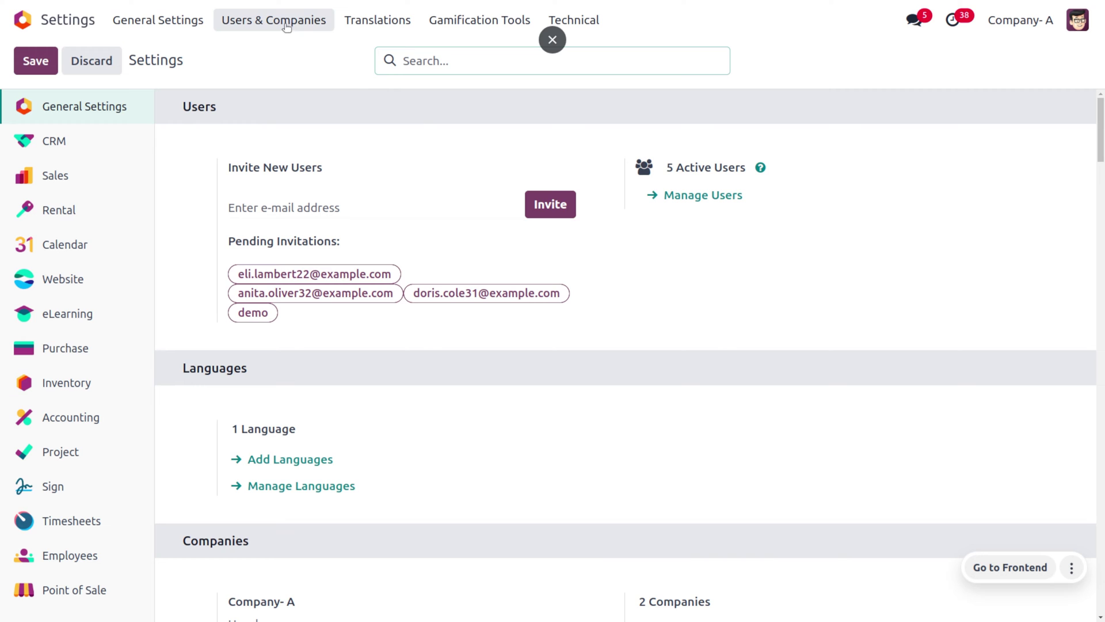
{"action": "left_click", "coordinate": [286, 27]}
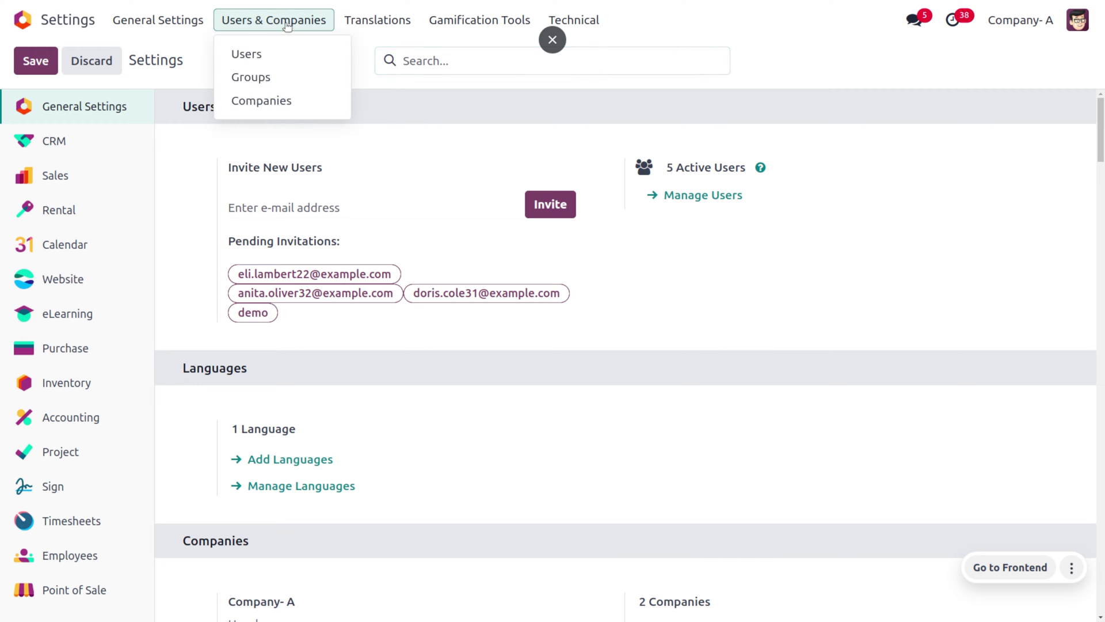
{"action": "left_click", "coordinate": [278, 105]}
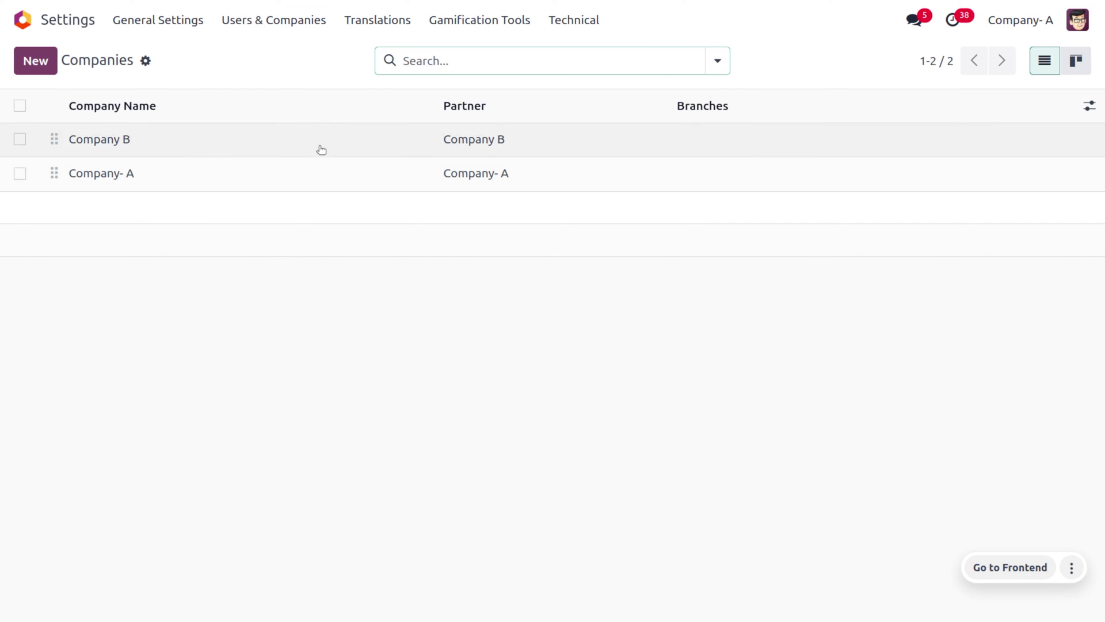
Open the administrator user's record from the Users list
{"action": "left_click", "coordinate": [273, 24]}
{"action": "left_click", "coordinate": [274, 57]}
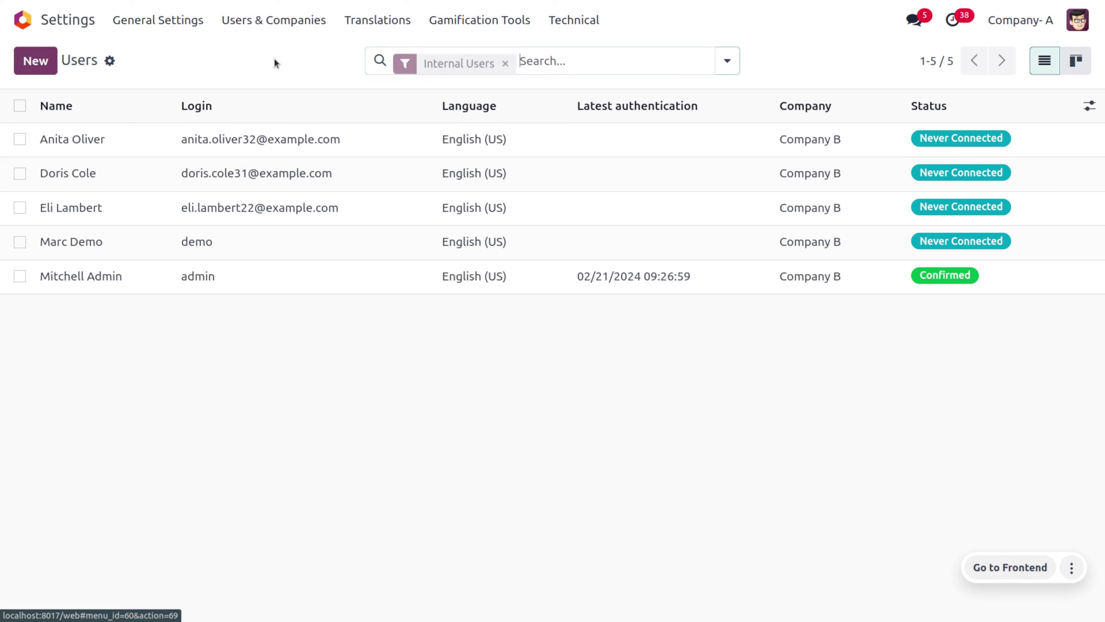
{"action": "left_click", "coordinate": [263, 274]}
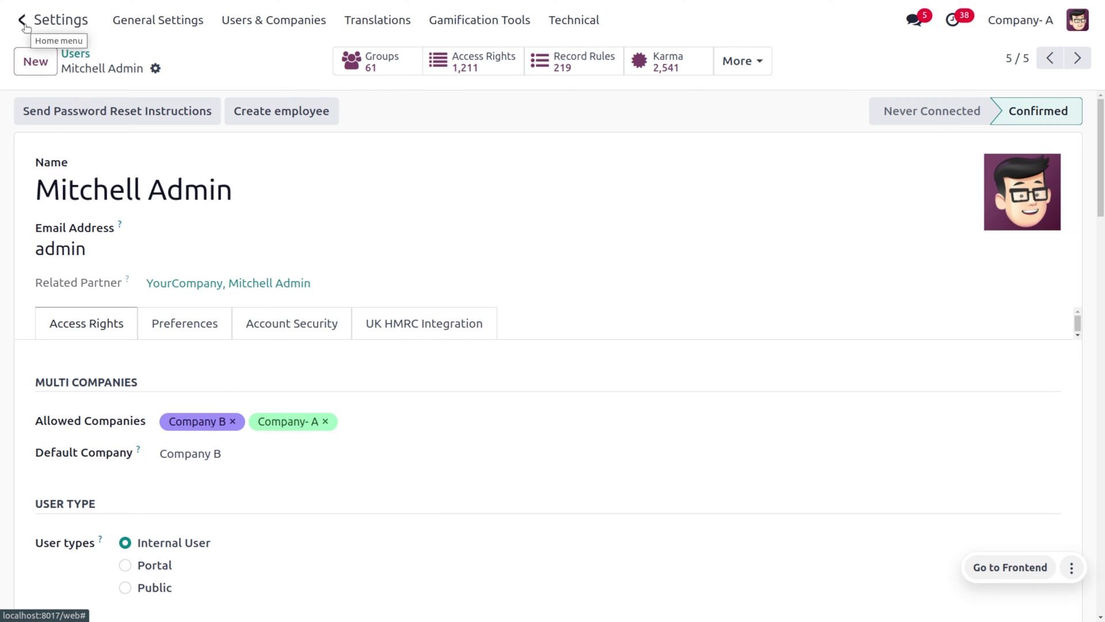
Return to General Settings and check Inter-Company Transactions syncing sales and purchase orders, warehouse Company- A
{"action": "left_click", "coordinate": [157, 23]}
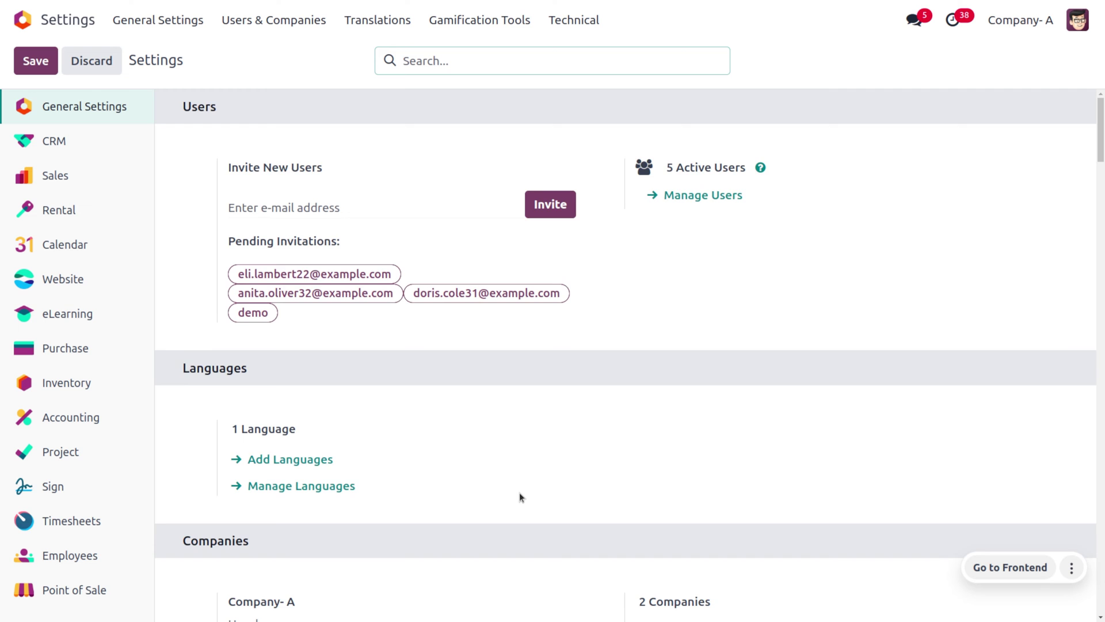
{"action": "scroll", "coordinate": [519, 496], "scroll_direction": "down", "scroll_amount": 2}
{"action": "scroll", "coordinate": [520, 496], "scroll_direction": "down", "scroll_amount": 4}
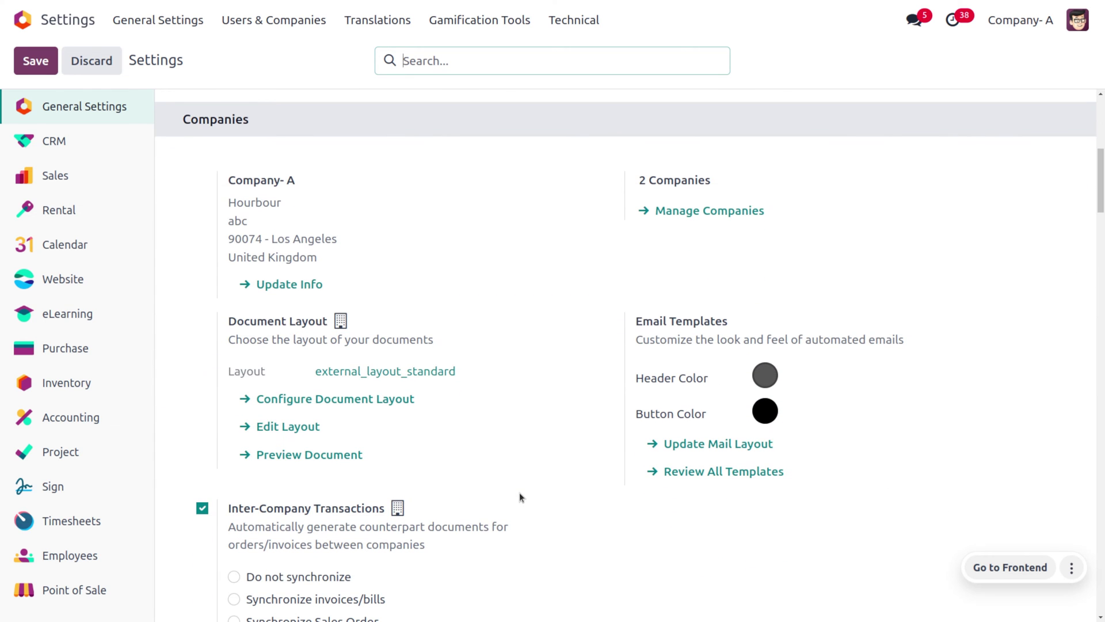
{"action": "scroll", "coordinate": [519, 496], "scroll_direction": "down", "scroll_amount": 3}
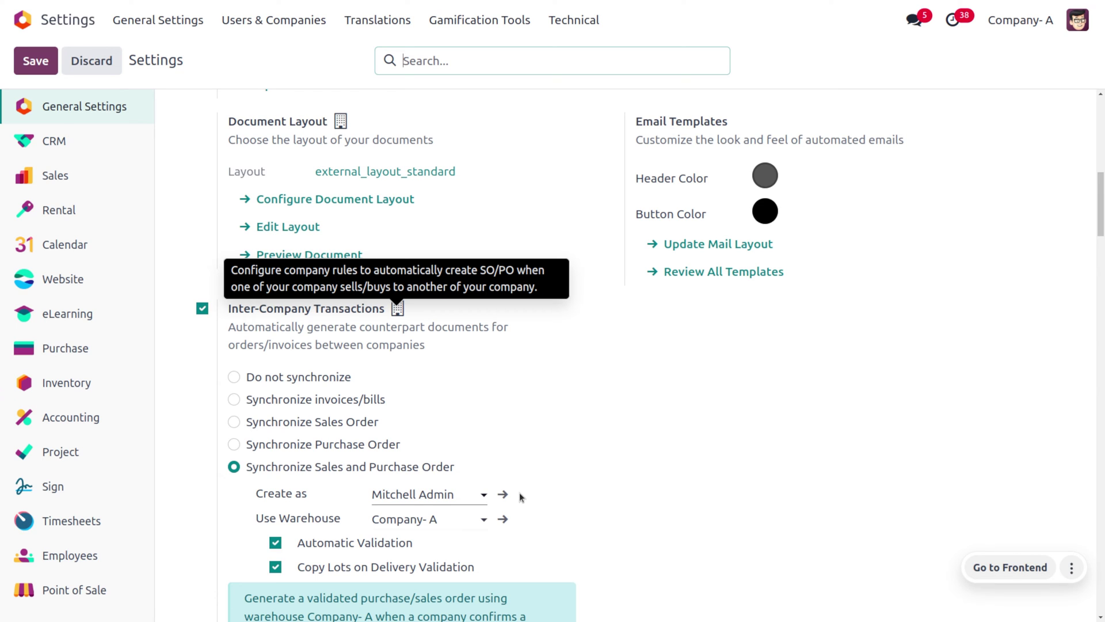
{"action": "scroll", "coordinate": [544, 553], "scroll_direction": "down", "scroll_amount": 1}
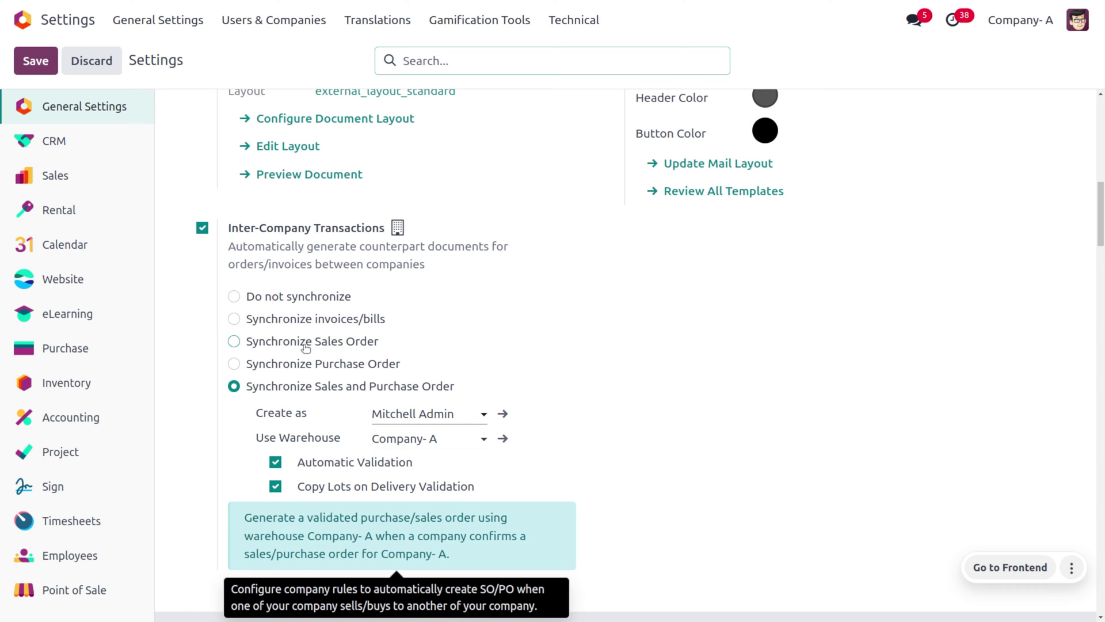
{"action": "scroll", "coordinate": [306, 346], "scroll_direction": "up", "scroll_amount": 2}
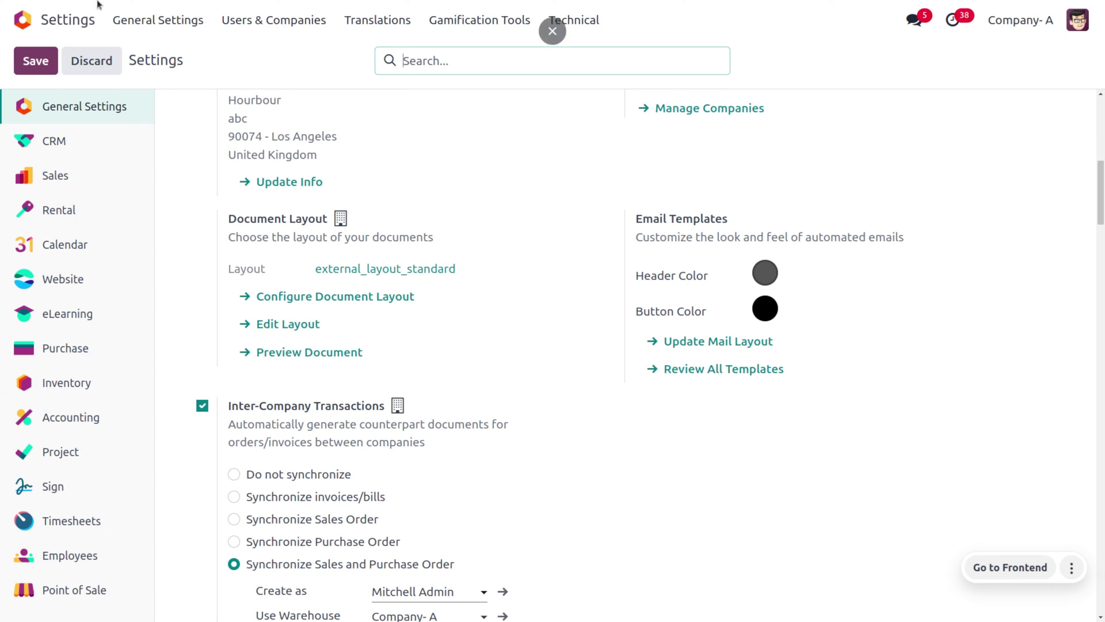
Open the Accounting app's configuration settings
{"action": "left_click", "coordinate": [8, 18]}
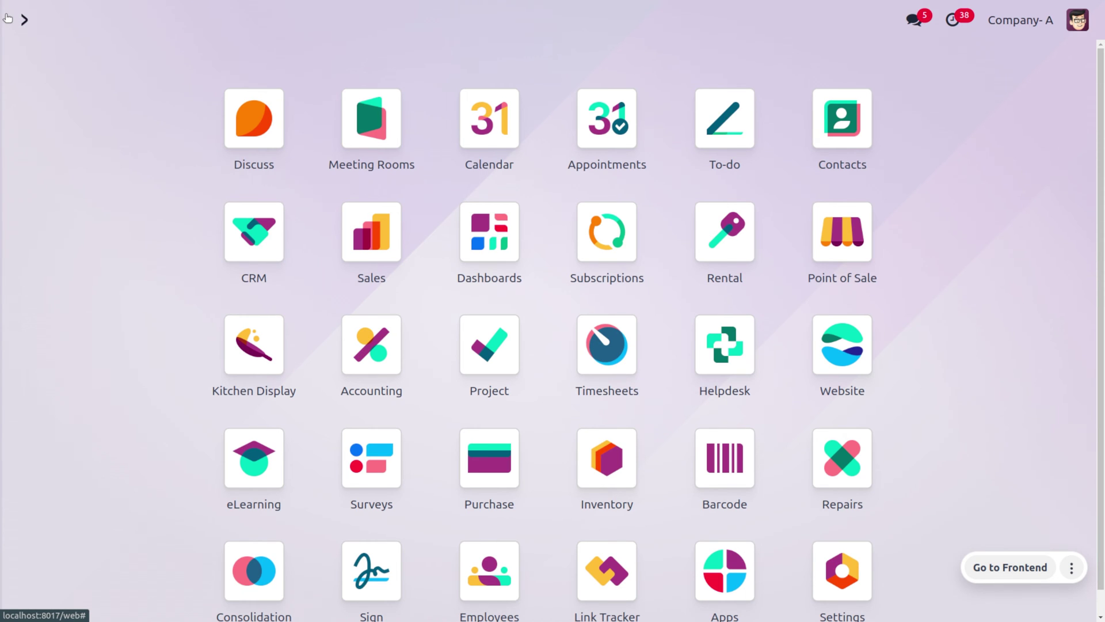
{"action": "type", "text": "acc"}
{"action": "key", "text": "Return"}
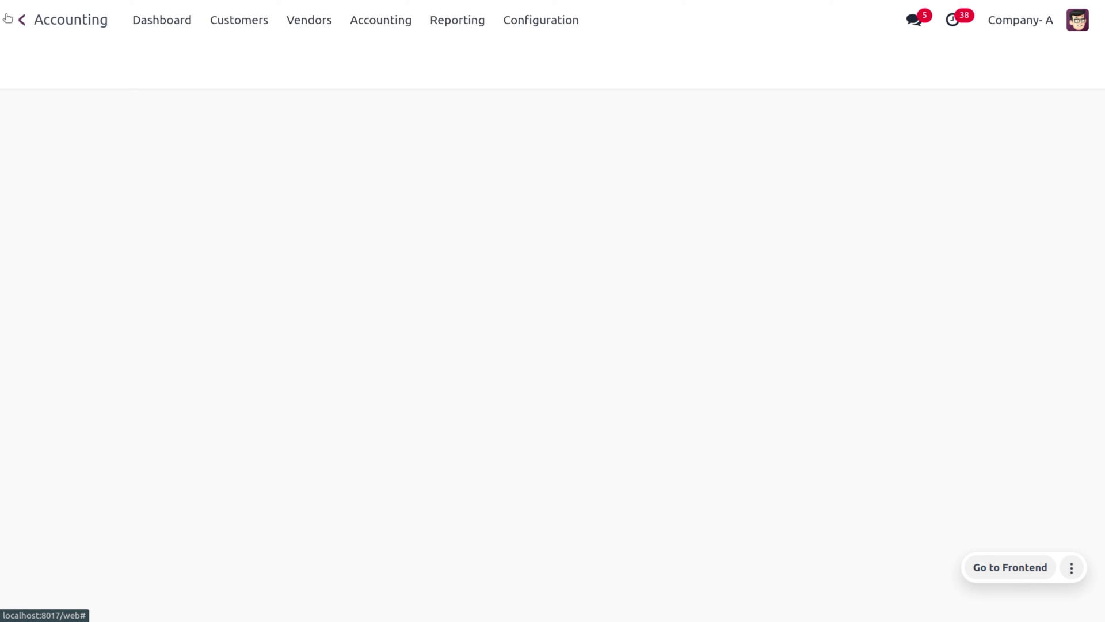
{"action": "left_click", "coordinate": [531, 20]}
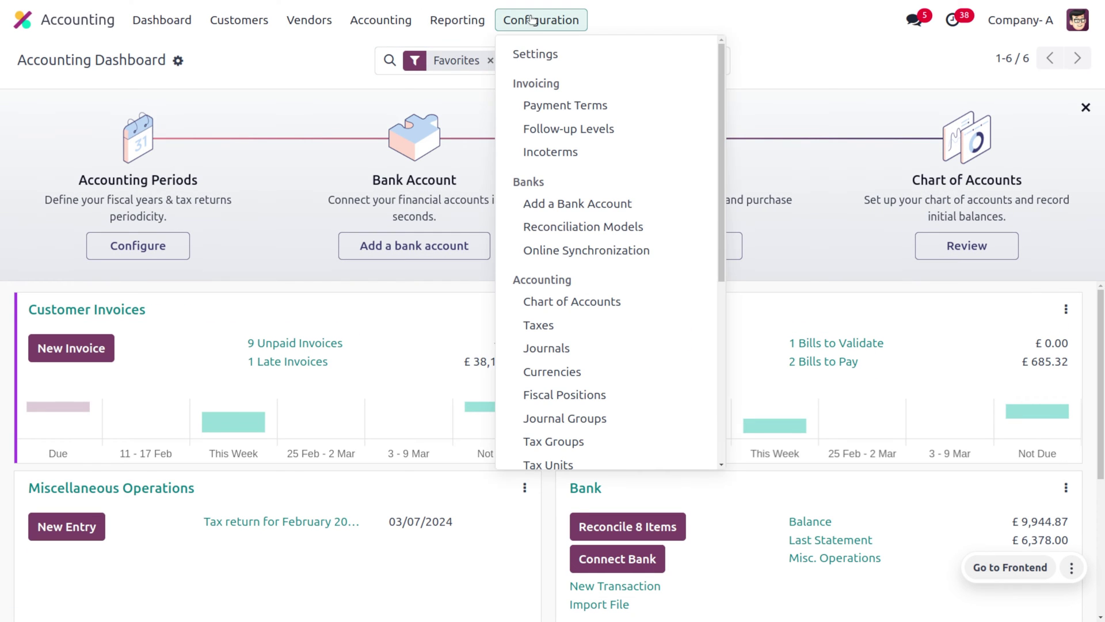
{"action": "left_click", "coordinate": [561, 56]}
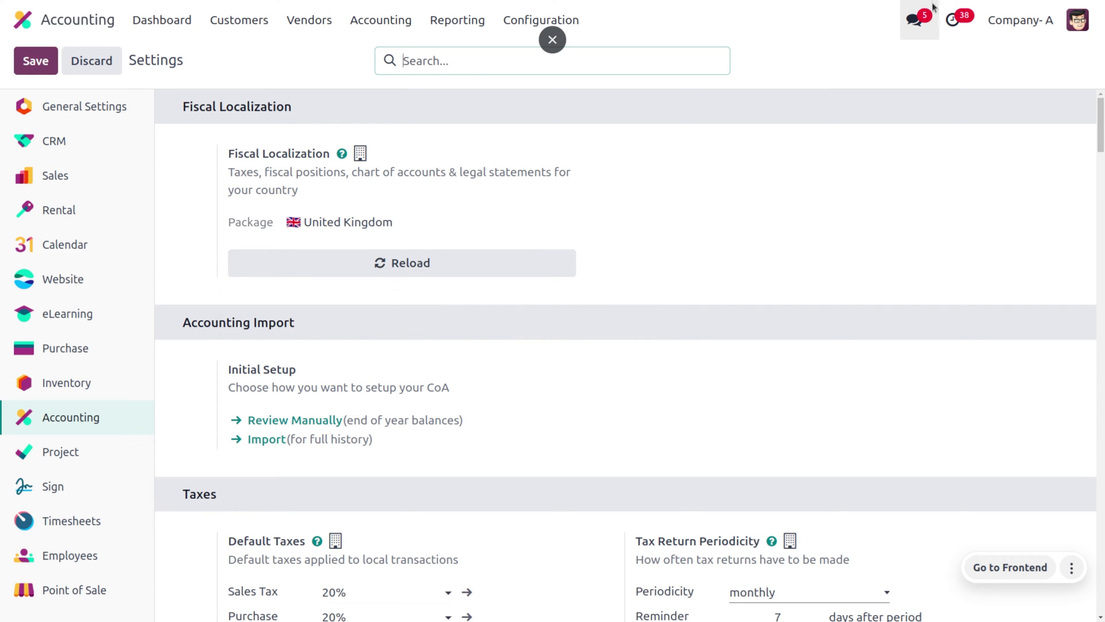
Switch the active company to Company B and return to the home screen
{"action": "left_click", "coordinate": [1020, 20]}
{"action": "left_click", "coordinate": [1001, 60]}
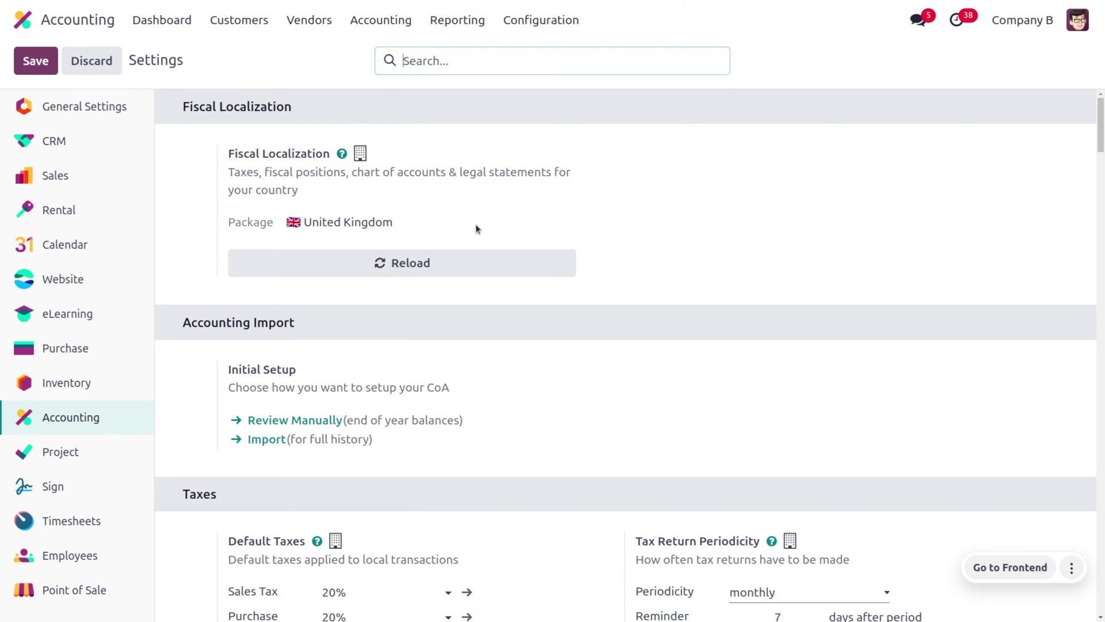
{"action": "left_click", "coordinate": [23, 20]}
Open Settings and activate Company- A alongside Company B in the company switcher
{"action": "type", "text": "se"}
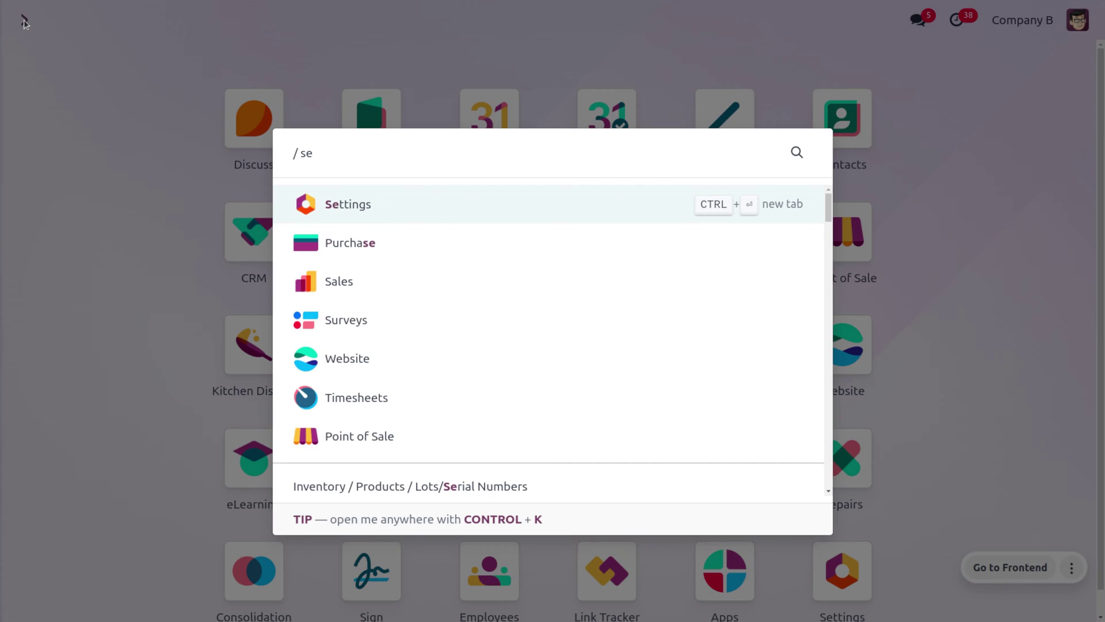
{"action": "key", "text": "Return"}
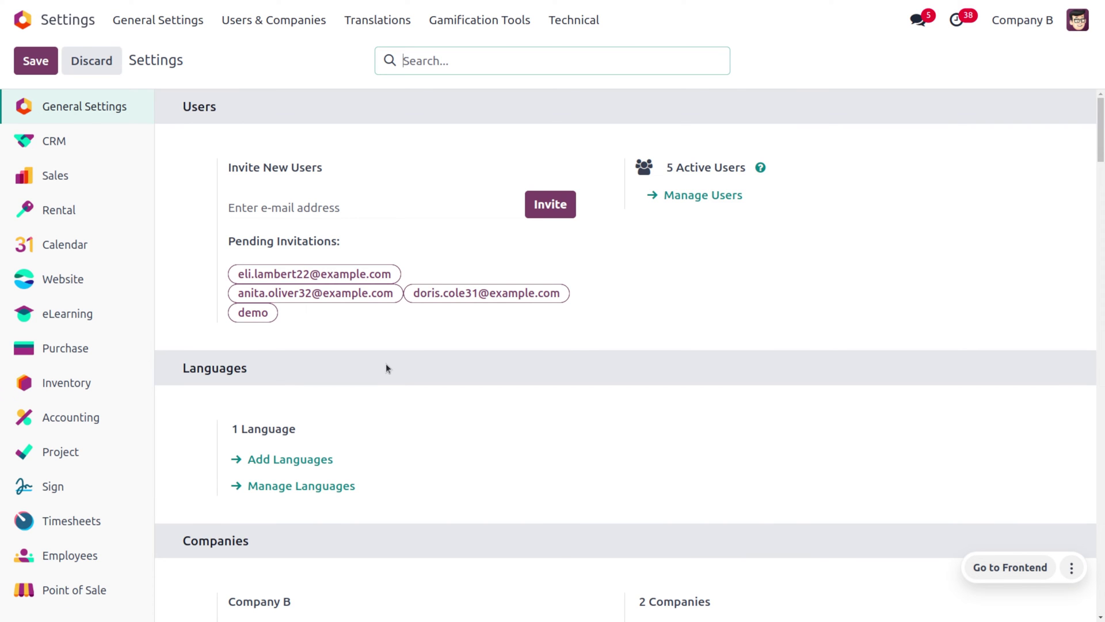
{"action": "scroll", "coordinate": [468, 492], "scroll_direction": "down", "scroll_amount": 5}
{"action": "scroll", "coordinate": [470, 496], "scroll_direction": "down", "scroll_amount": 3}
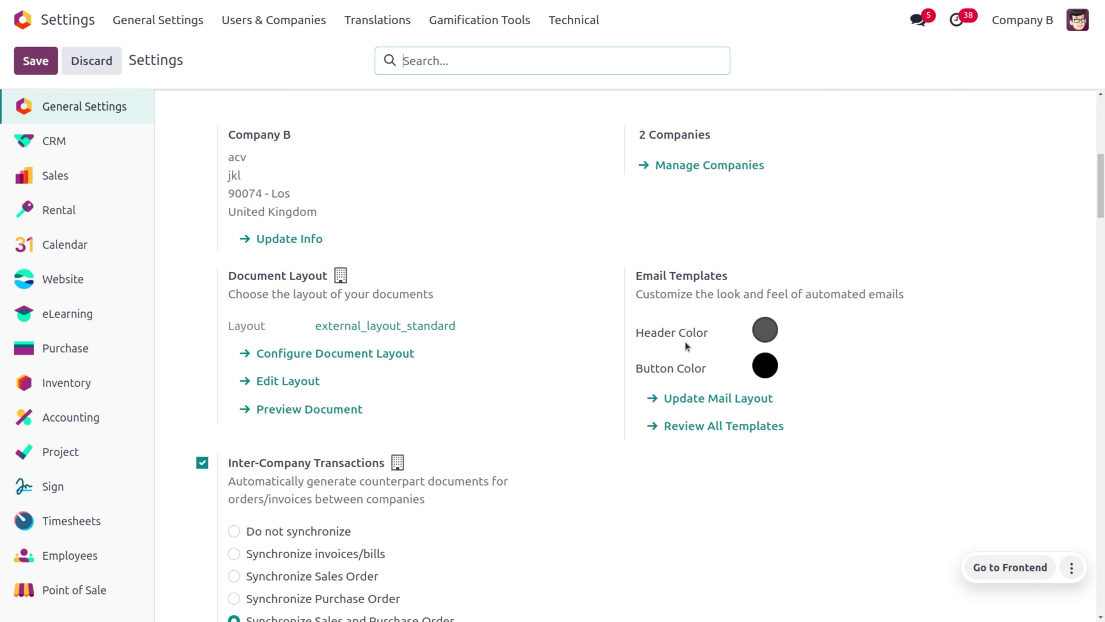
{"action": "left_click", "coordinate": [1005, 32]}
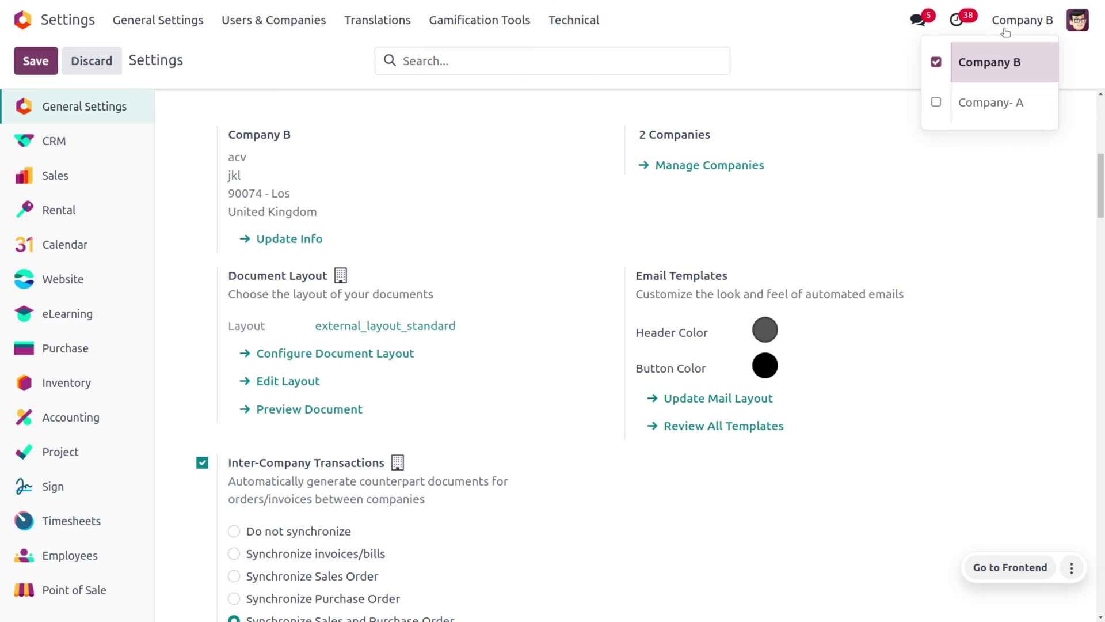
{"action": "left_click", "coordinate": [937, 105]}
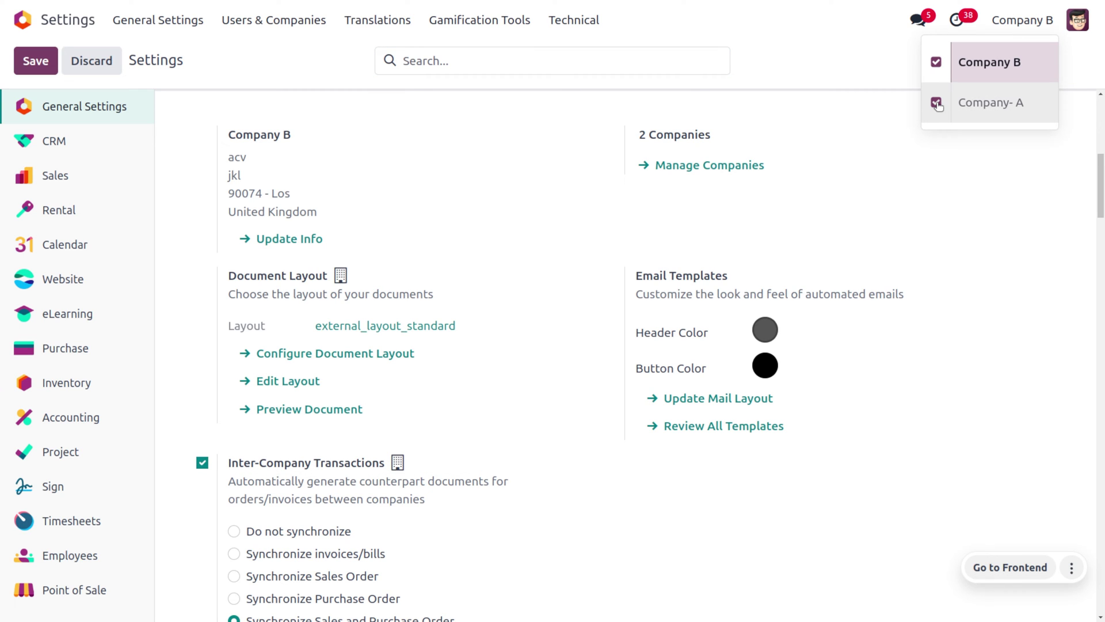
{"action": "left_click", "coordinate": [981, 69]}
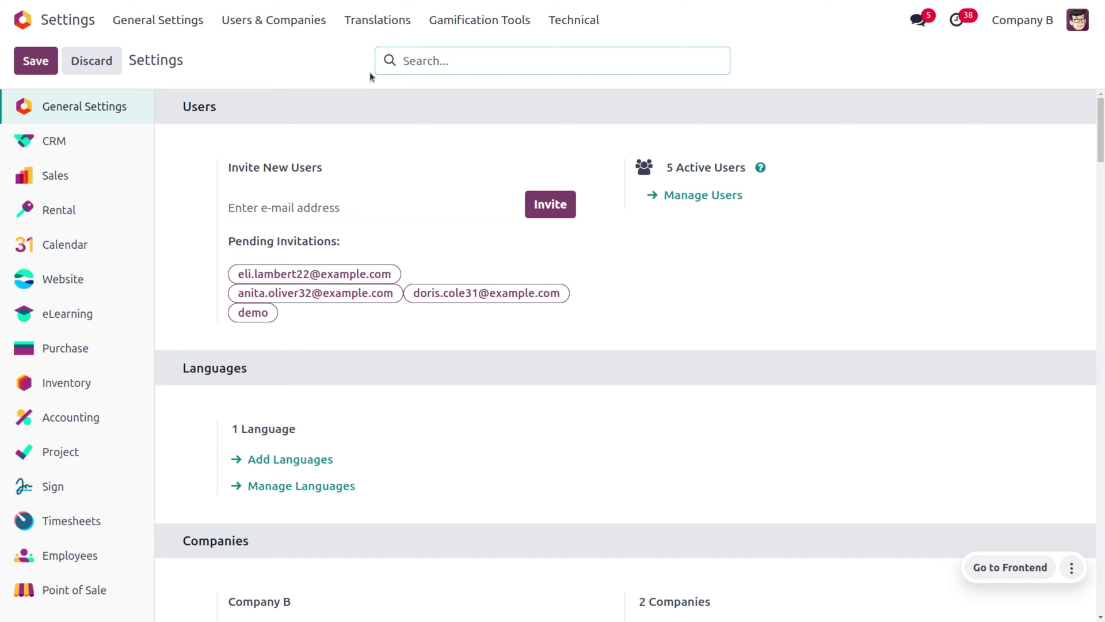
Start a new Purchase RFQ with vendor Company- A
{"action": "left_click", "coordinate": [20, 21]}
{"action": "type", "text": "pu"}
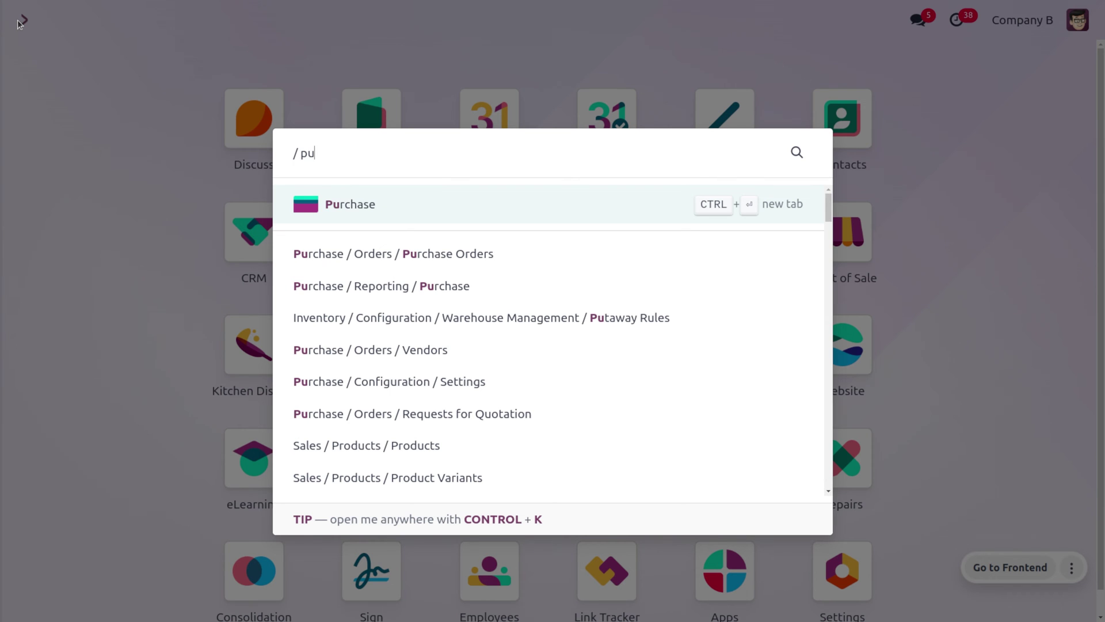
{"action": "key", "text": "Return"}
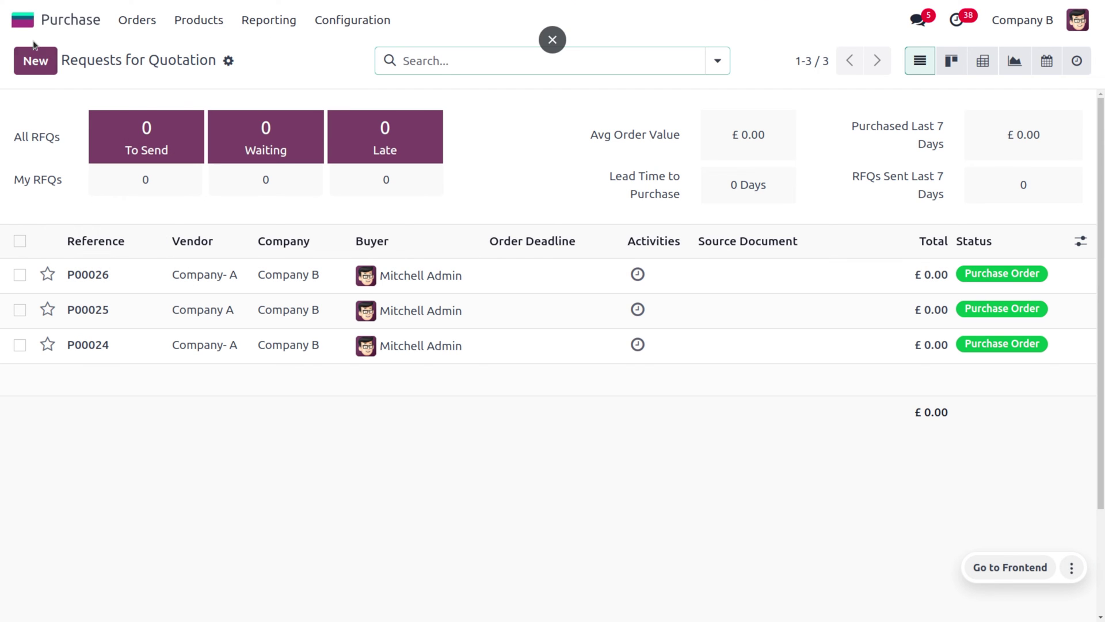
{"action": "left_click", "coordinate": [43, 56]}
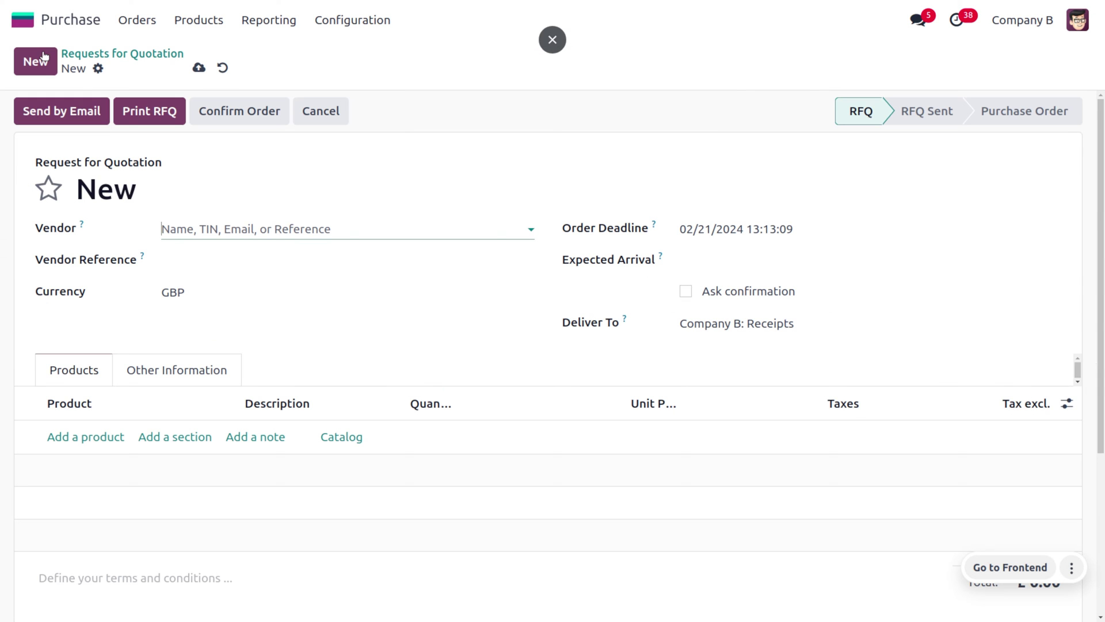
{"action": "left_click", "coordinate": [221, 228]}
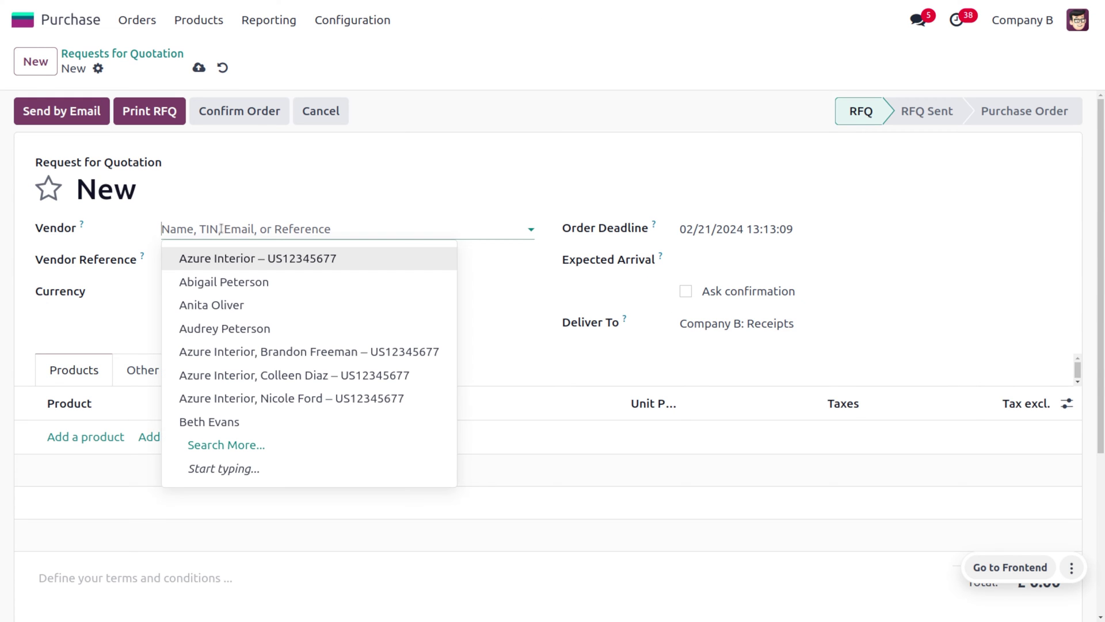
{"action": "type", "text": "com"}
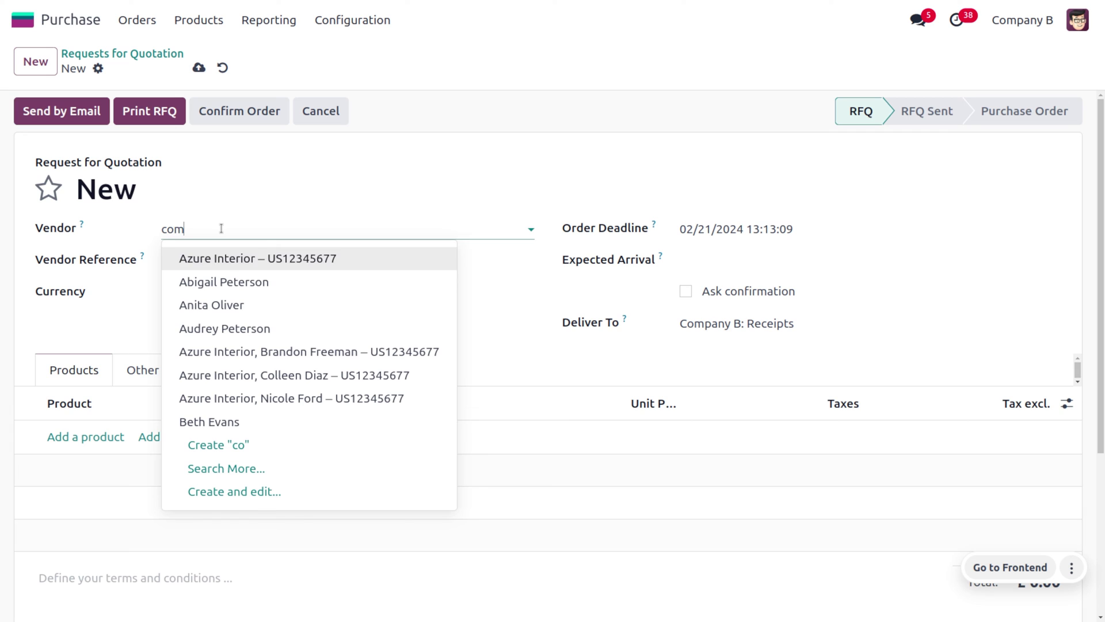
{"action": "type", "text": "pany"}
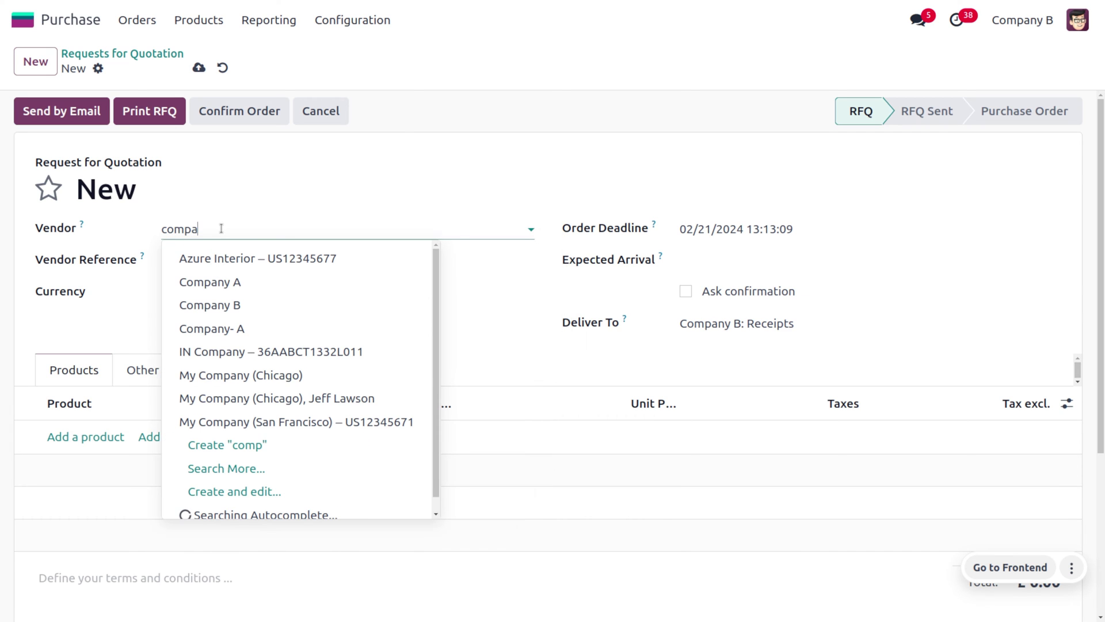
{"action": "left_click", "coordinate": [247, 328]}
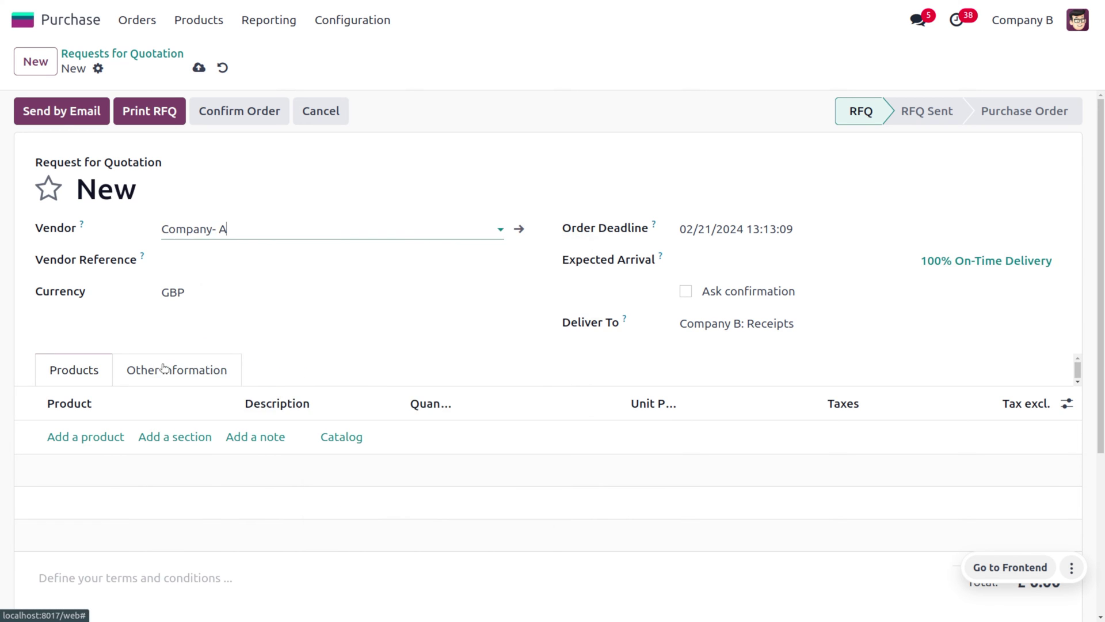
Add the white Customizable Desk (DESK0005) as a product line
{"action": "left_click", "coordinate": [79, 436]}
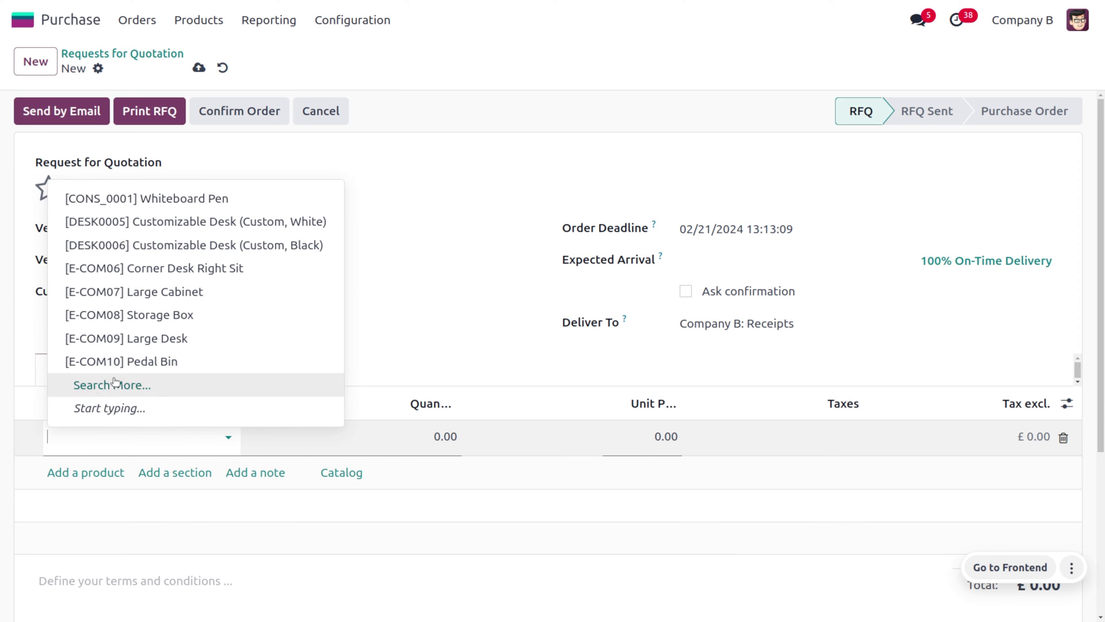
{"action": "left_click", "coordinate": [126, 386]}
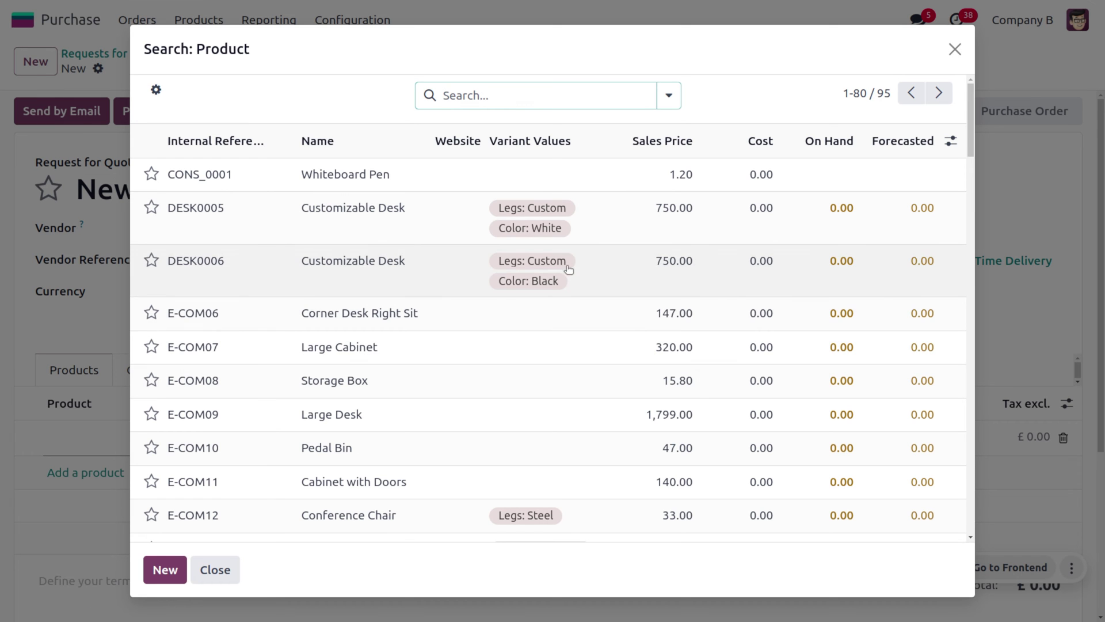
{"action": "scroll", "coordinate": [519, 391], "scroll_direction": "down", "scroll_amount": 3}
{"action": "scroll", "coordinate": [521, 393], "scroll_direction": "up", "scroll_amount": 3}
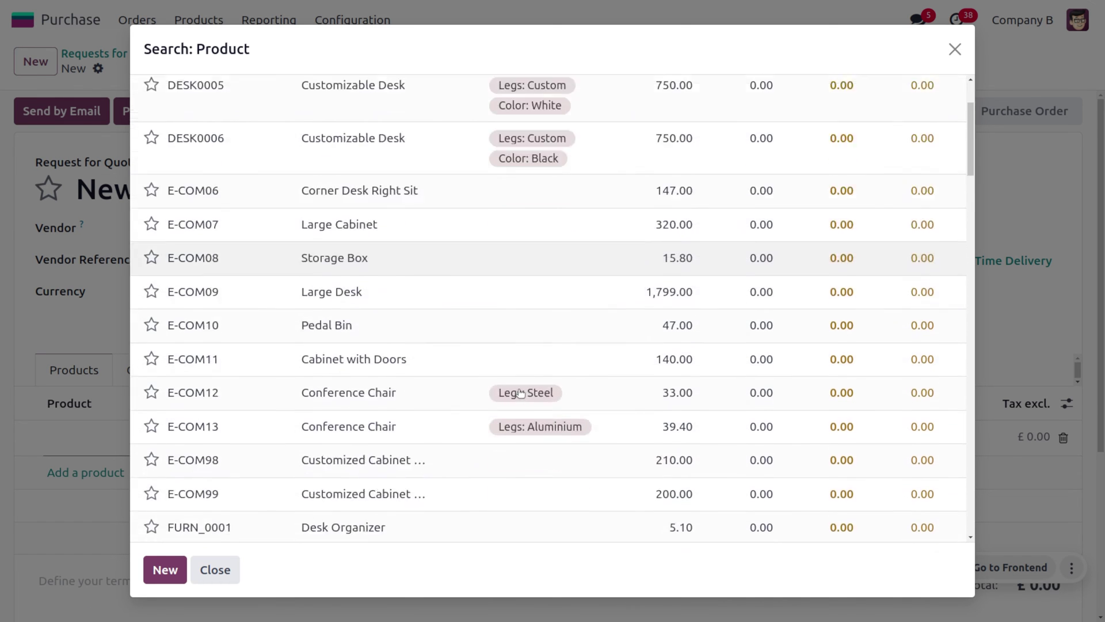
{"action": "scroll", "coordinate": [520, 394], "scroll_direction": "down", "scroll_amount": 2}
{"action": "scroll", "coordinate": [521, 393], "scroll_direction": "down", "scroll_amount": 3}
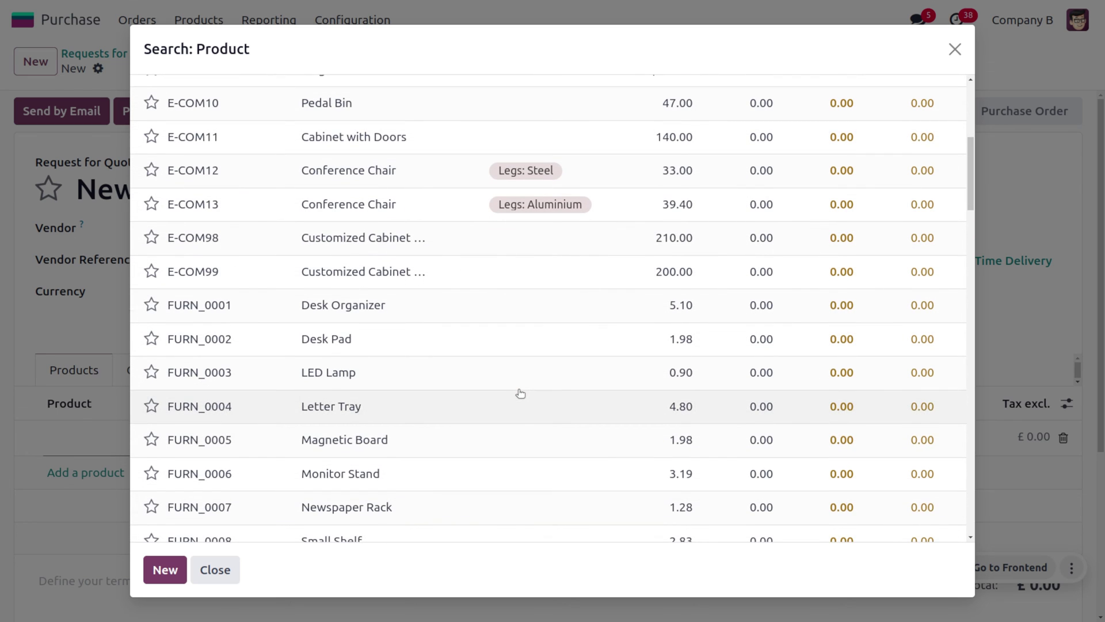
{"action": "scroll", "coordinate": [521, 393], "scroll_direction": "up", "scroll_amount": 5}
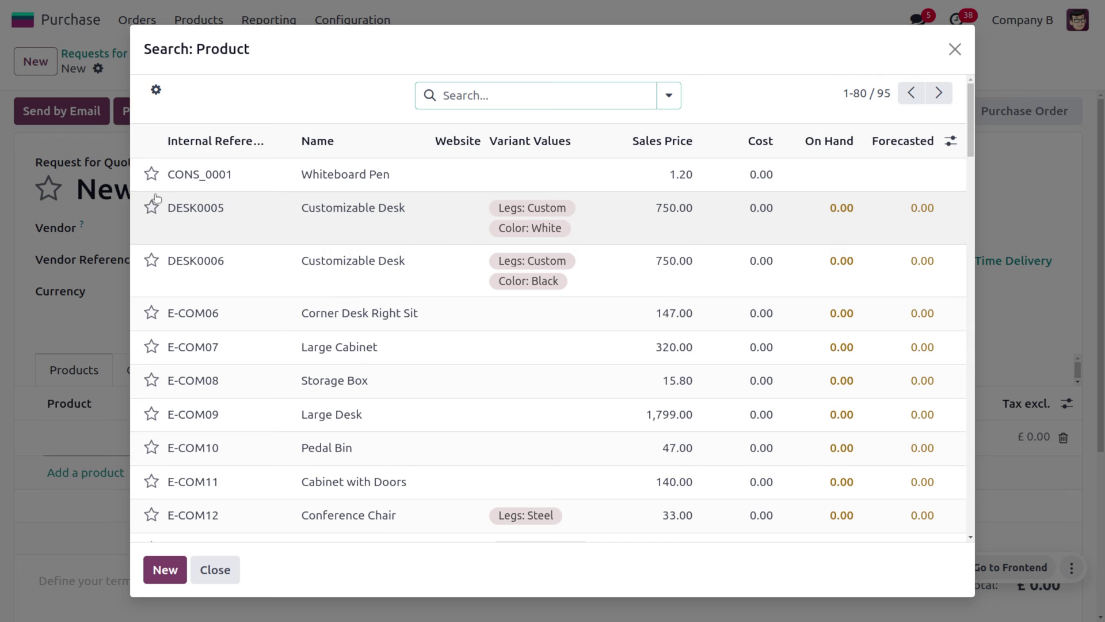
{"action": "left_click", "coordinate": [237, 208]}
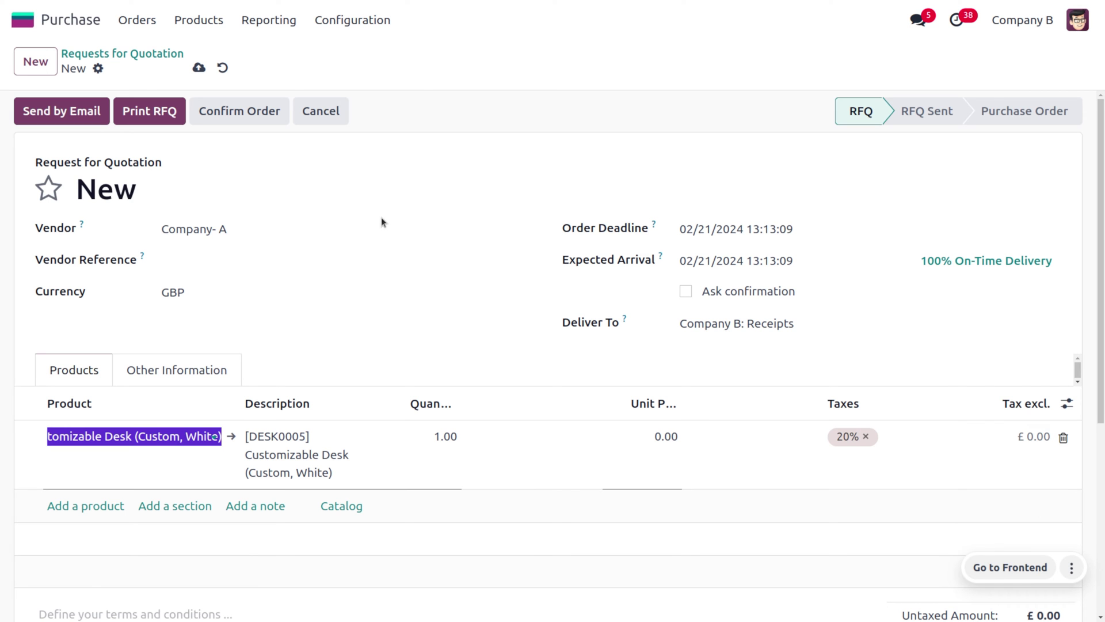
Set the desk line quantity to 5 and open the desk's product form
{"action": "left_click", "coordinate": [440, 436]}
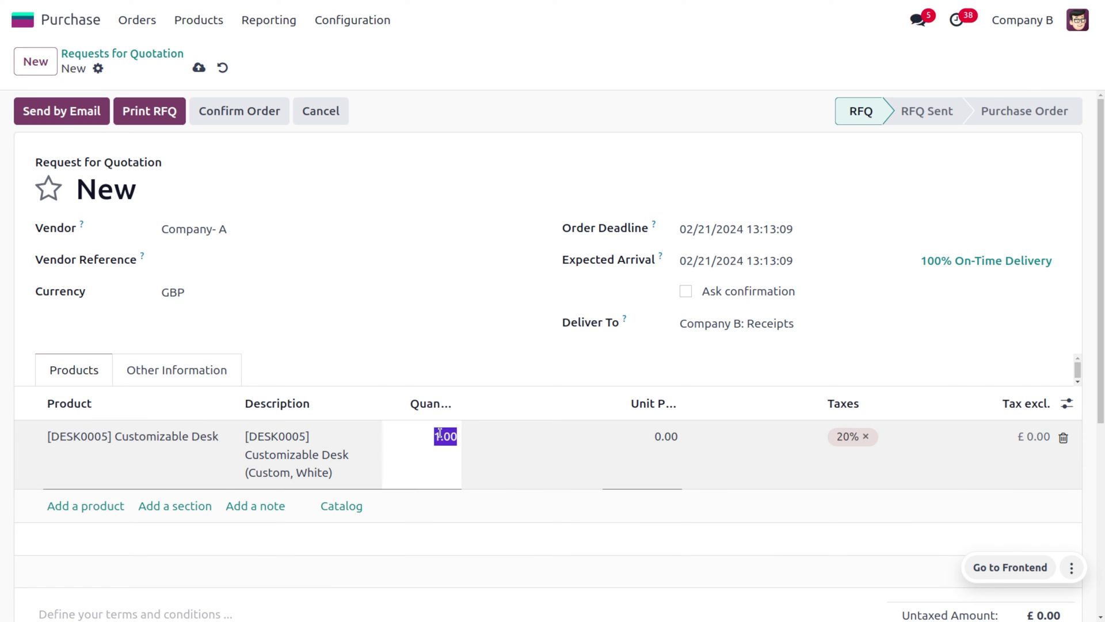
{"action": "type", "text": "5"}
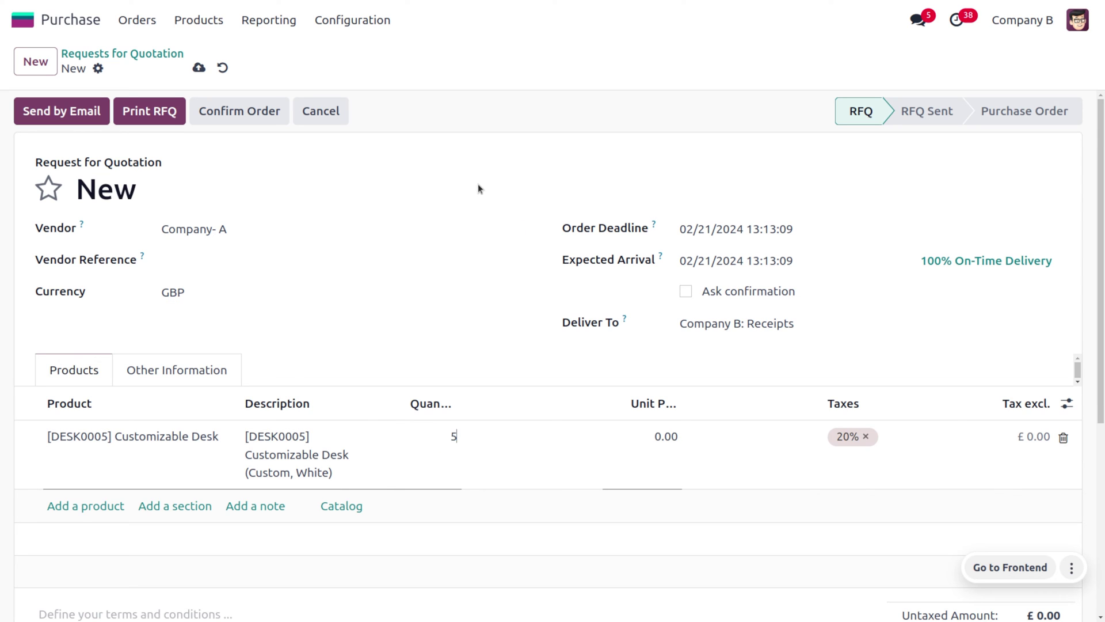
{"action": "left_click", "coordinate": [485, 147]}
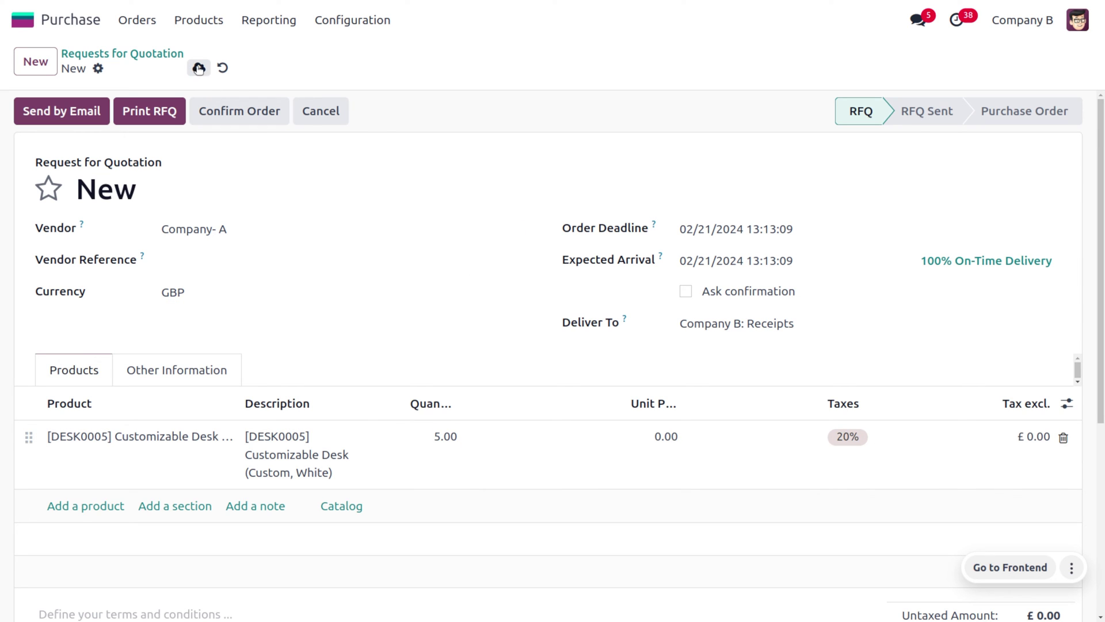
{"action": "left_click", "coordinate": [200, 435]}
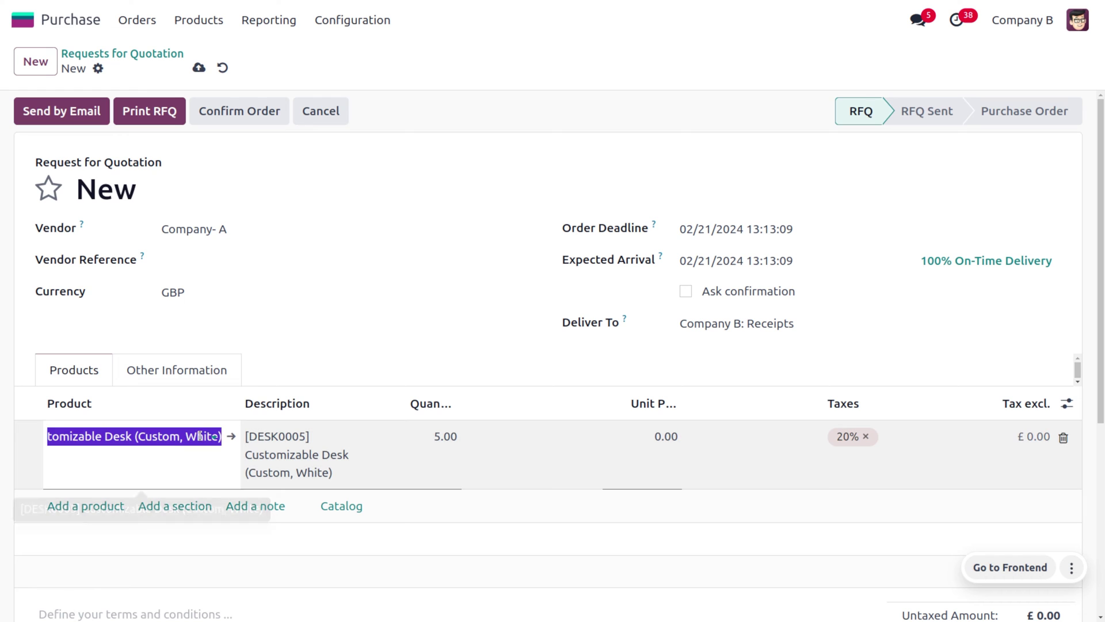
{"action": "left_click", "coordinate": [231, 436]}
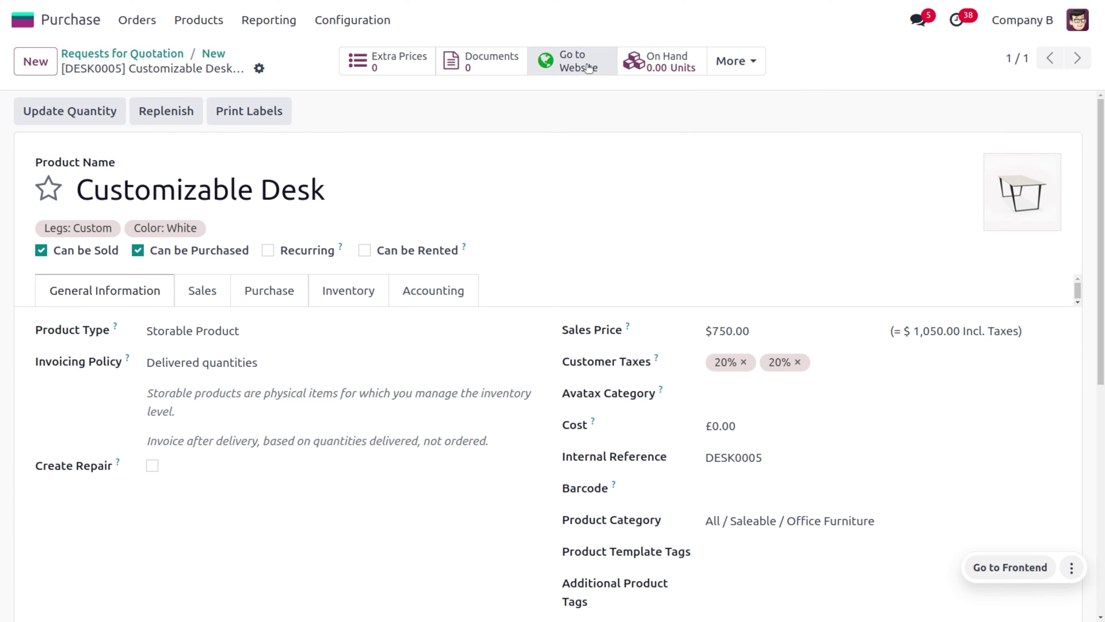
Enable the Buy route and By Lots tracking on the Customizable Desk and save it
{"action": "left_click", "coordinate": [326, 293]}
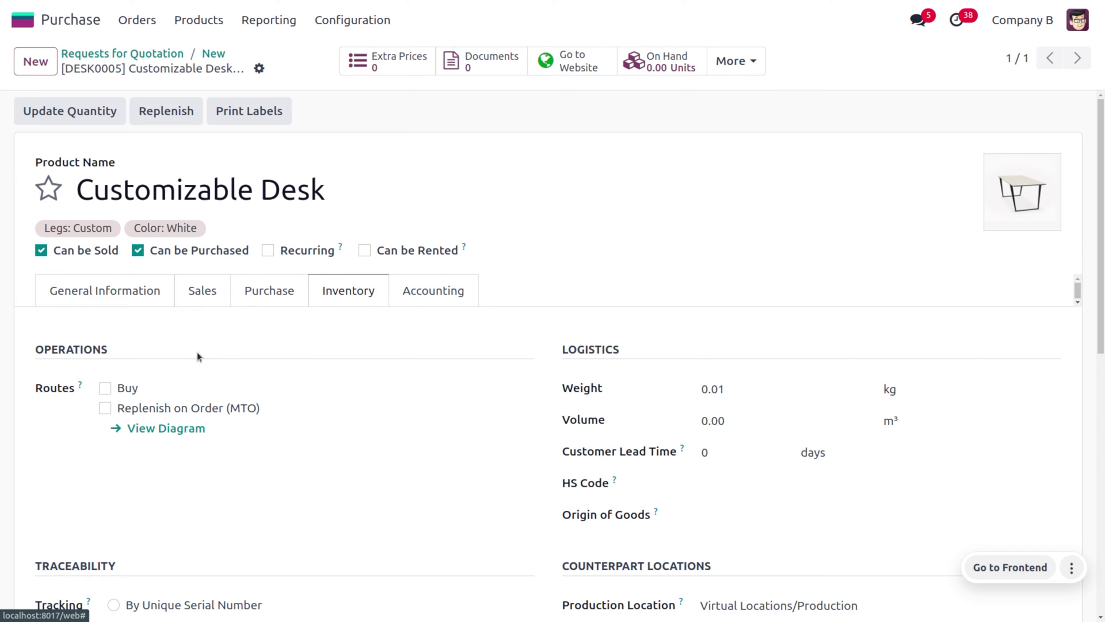
{"action": "left_click", "coordinate": [102, 391]}
{"action": "scroll", "coordinate": [316, 502], "scroll_direction": "down", "scroll_amount": 3}
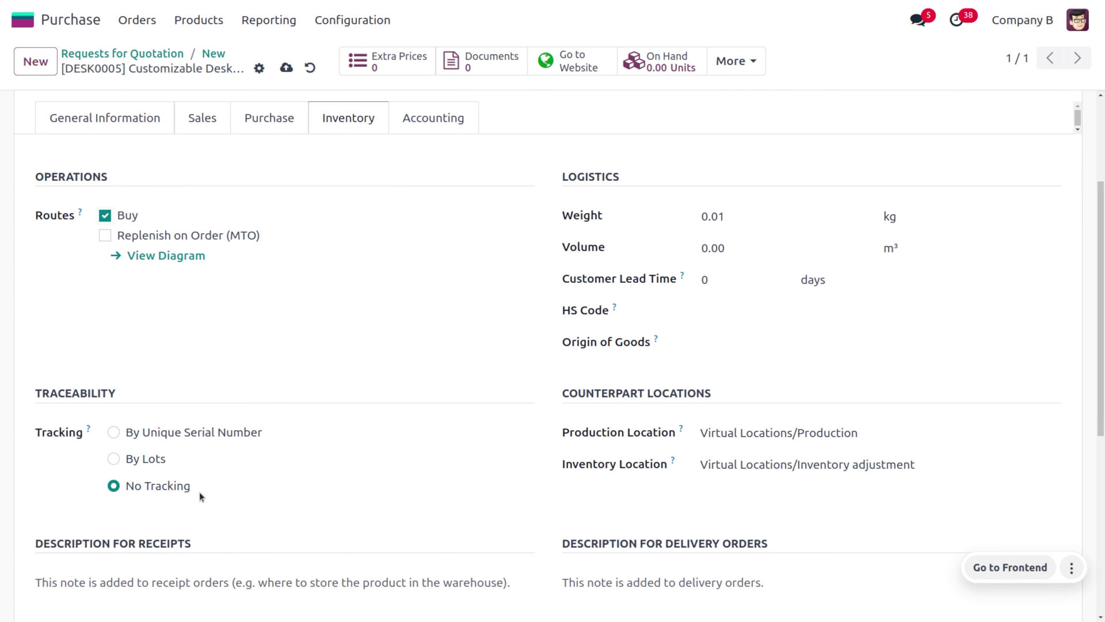
{"action": "left_click", "coordinate": [114, 458]}
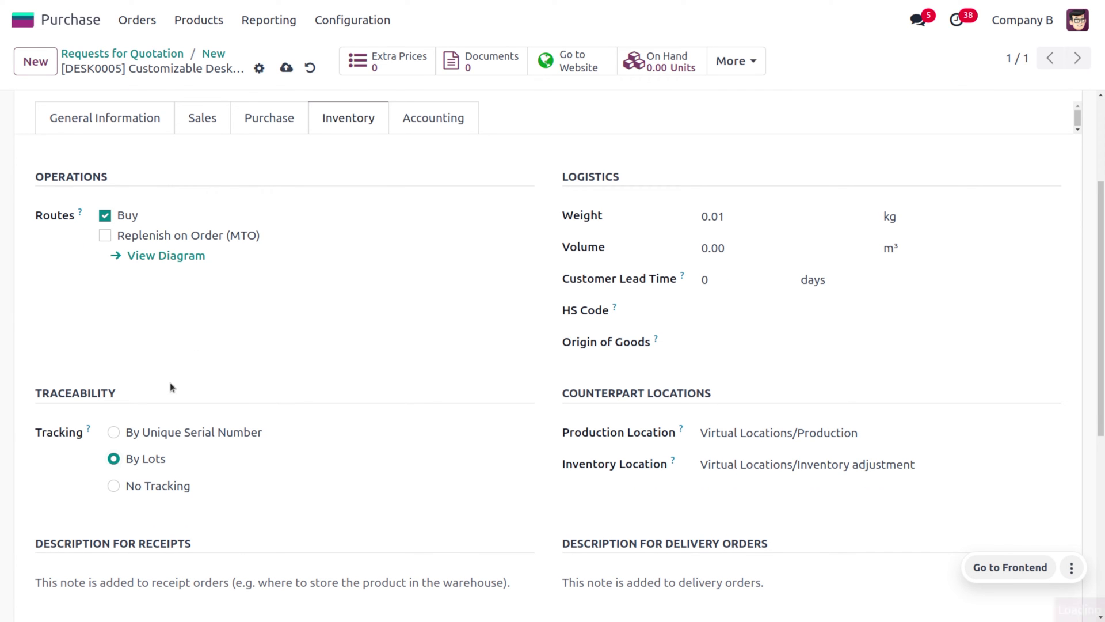
{"action": "left_click", "coordinate": [286, 67]}
{"action": "scroll", "coordinate": [354, 257], "scroll_direction": "up", "scroll_amount": 3}
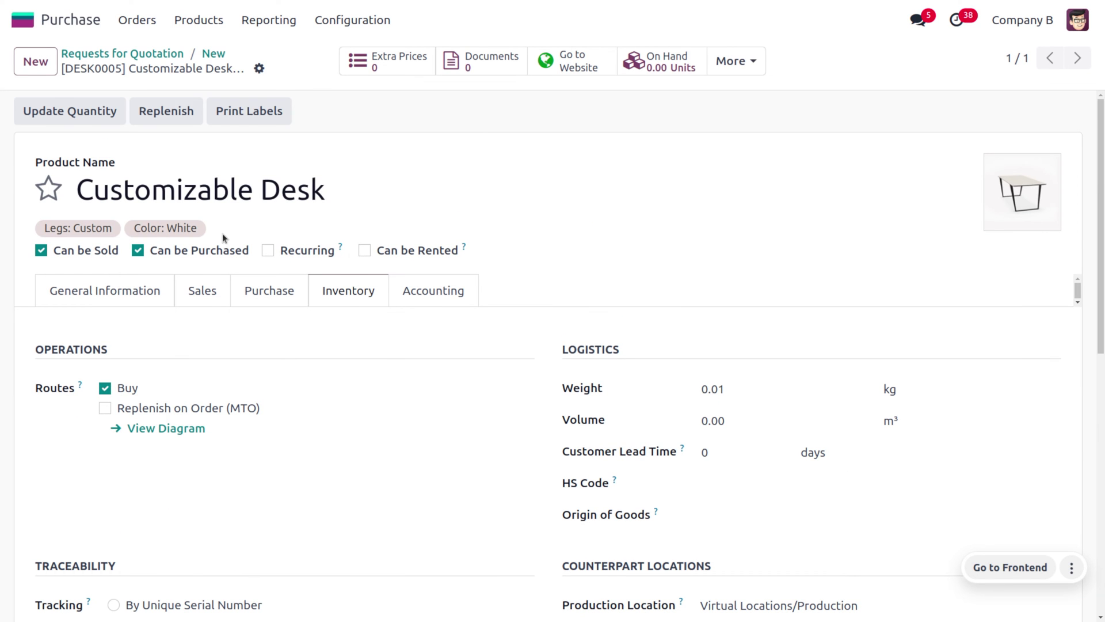
{"action": "left_click", "coordinate": [106, 281]}
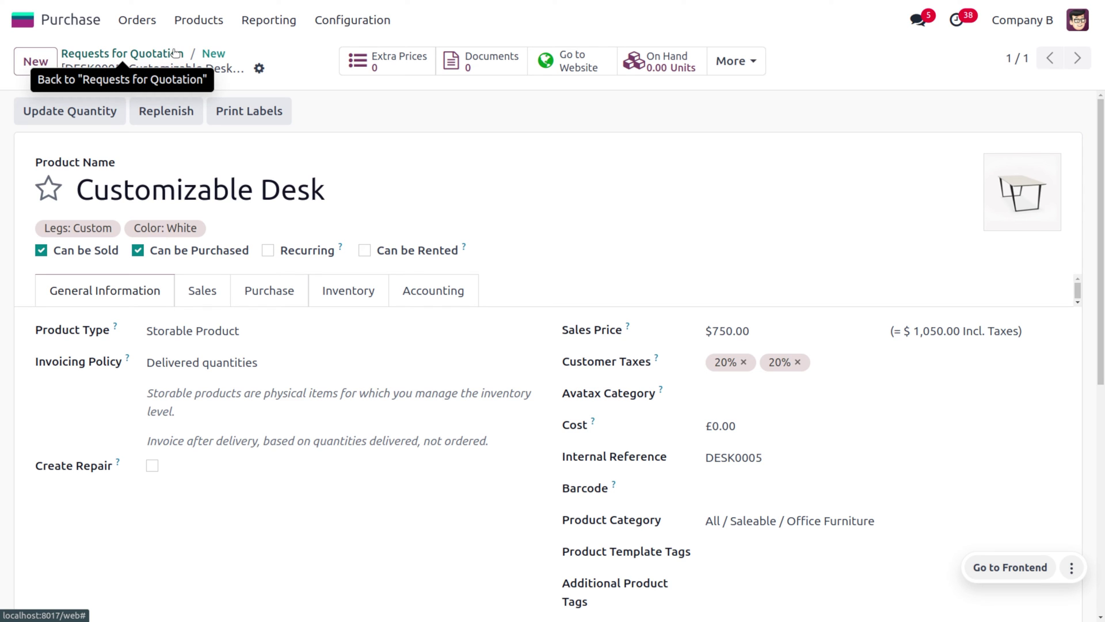
Confirm order P00027 and open the desk line's lot details on receipt Compa/IN/00005
{"action": "left_click", "coordinate": [210, 55]}
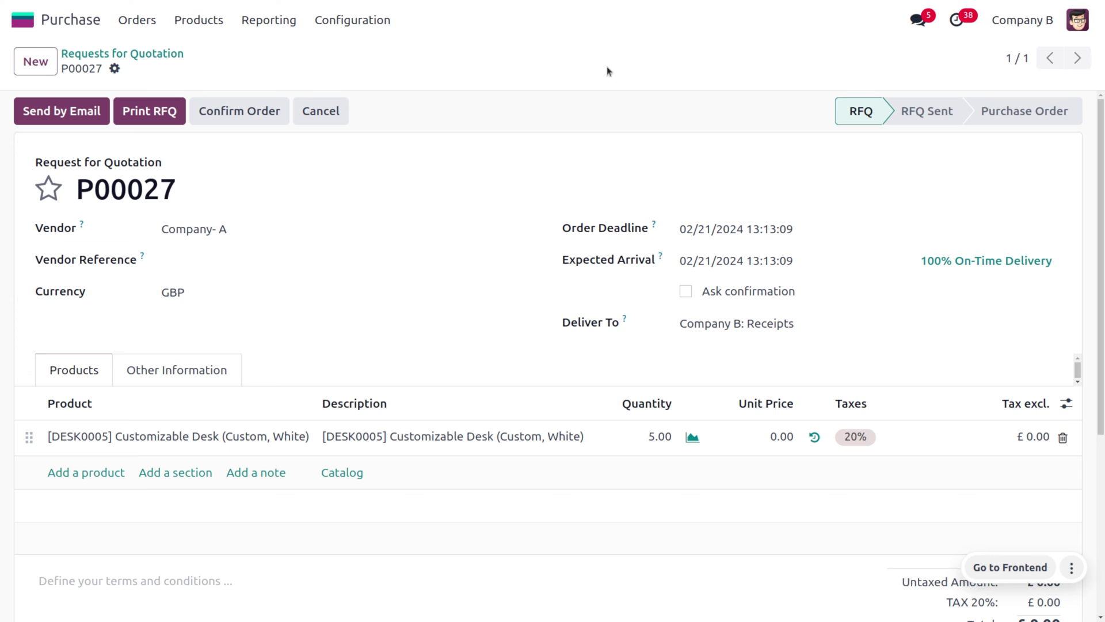
{"action": "left_click", "coordinate": [233, 111]}
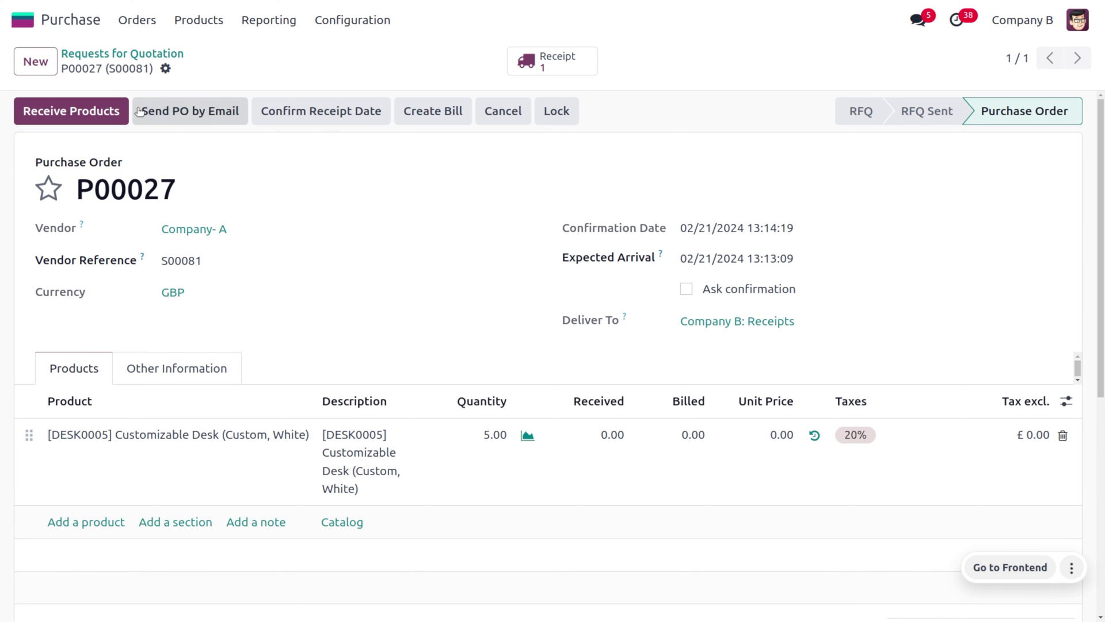
{"action": "left_click", "coordinate": [98, 111]}
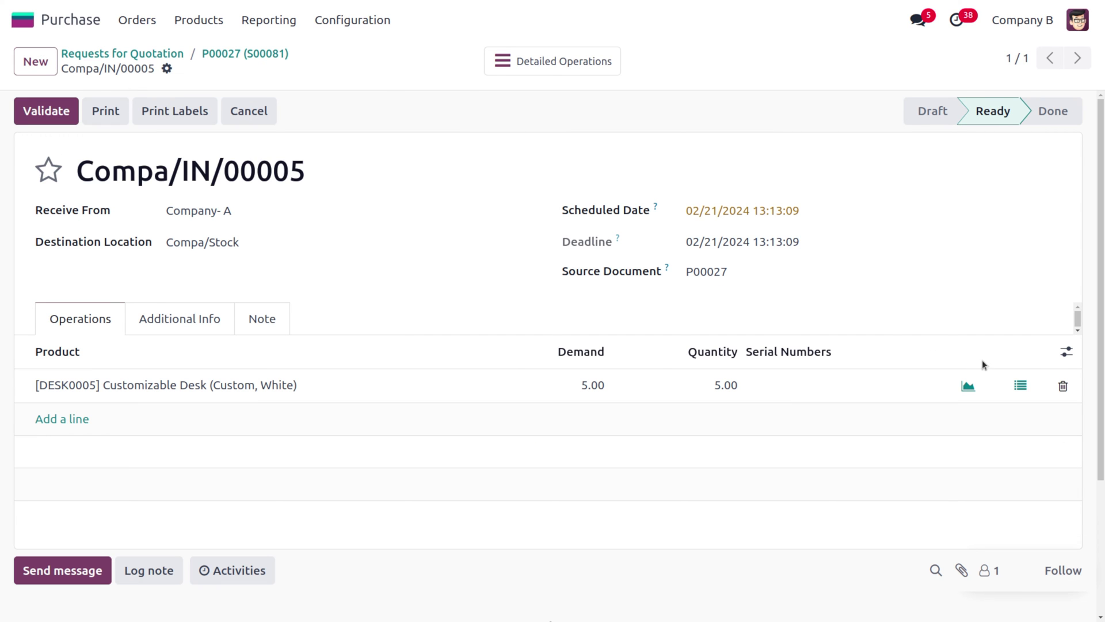
{"action": "left_click", "coordinate": [1020, 386]}
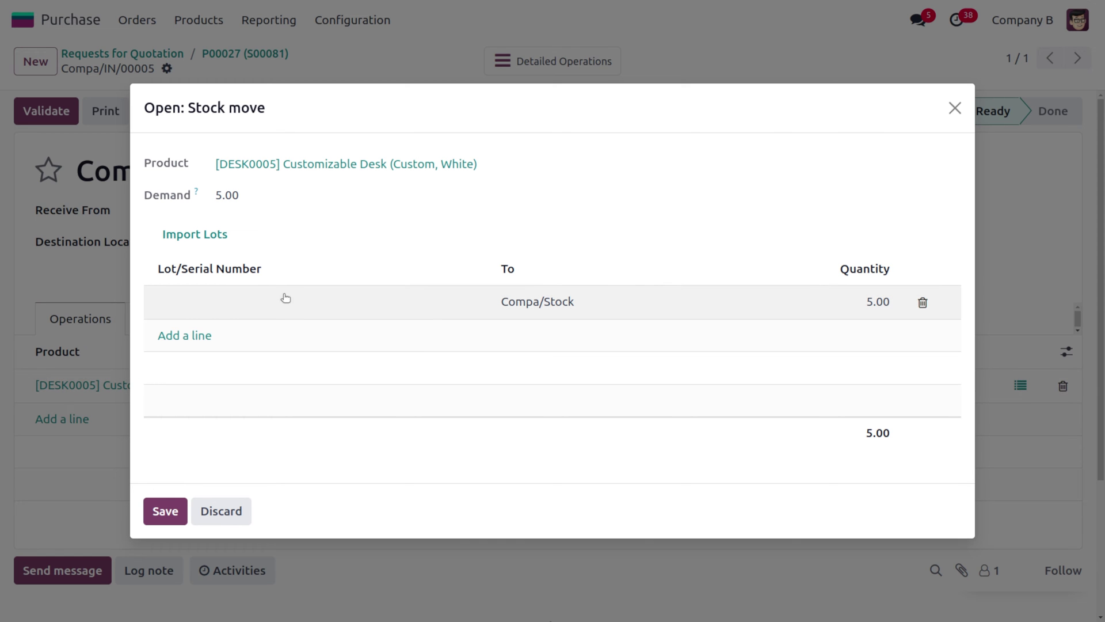
Enter lot LOT01 for the 5 desks and save the stock move
{"action": "left_click", "coordinate": [256, 298]}
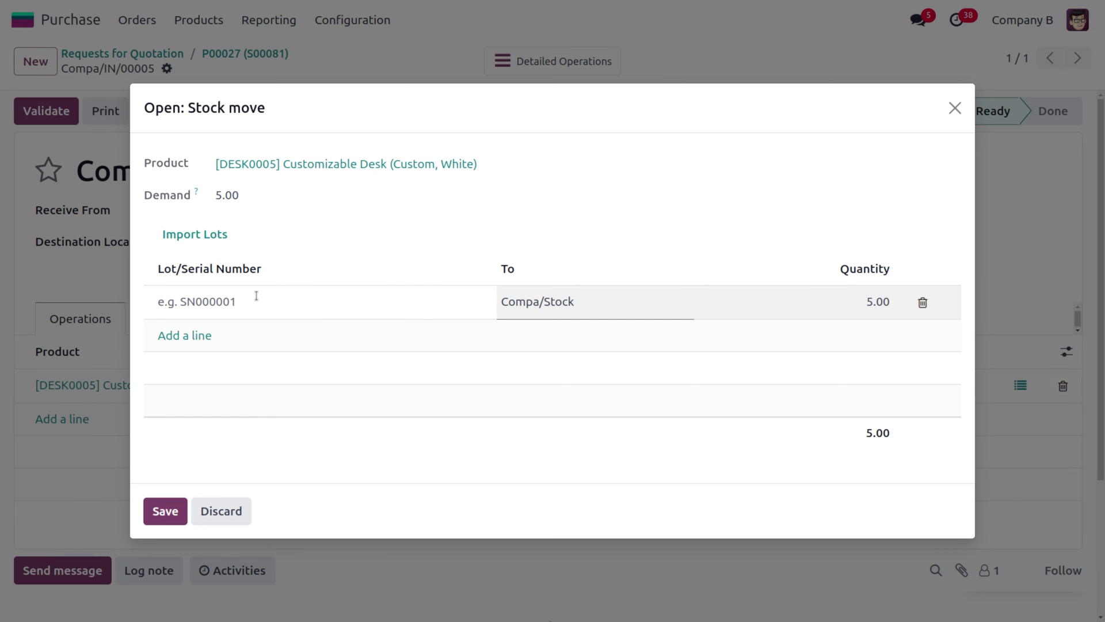
{"action": "type", "text": "LOT01"}
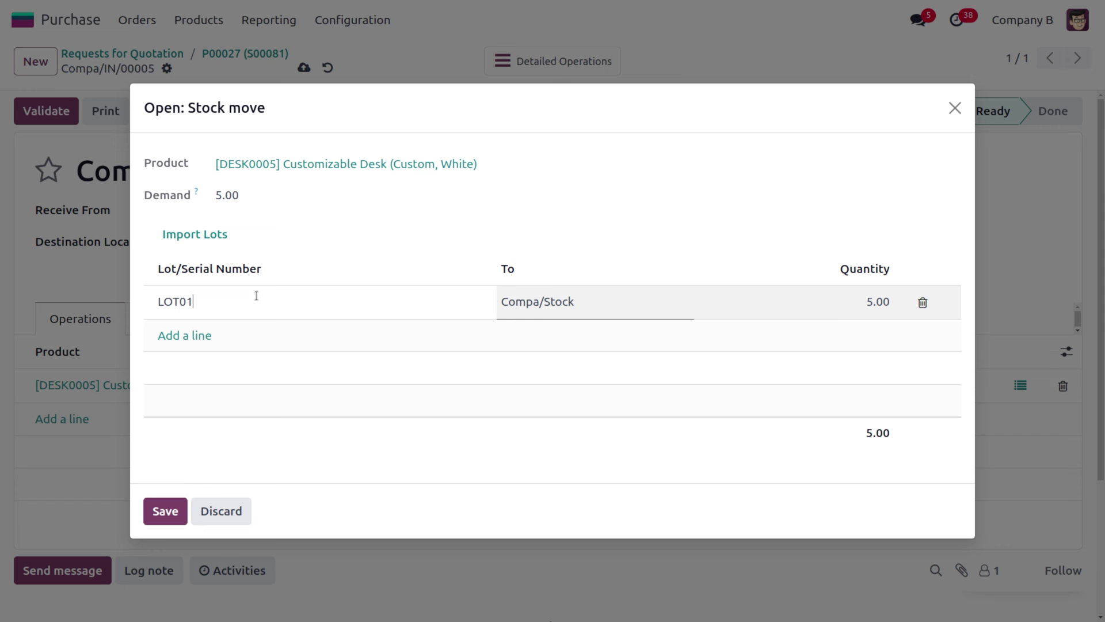
{"action": "left_click", "coordinate": [168, 507]}
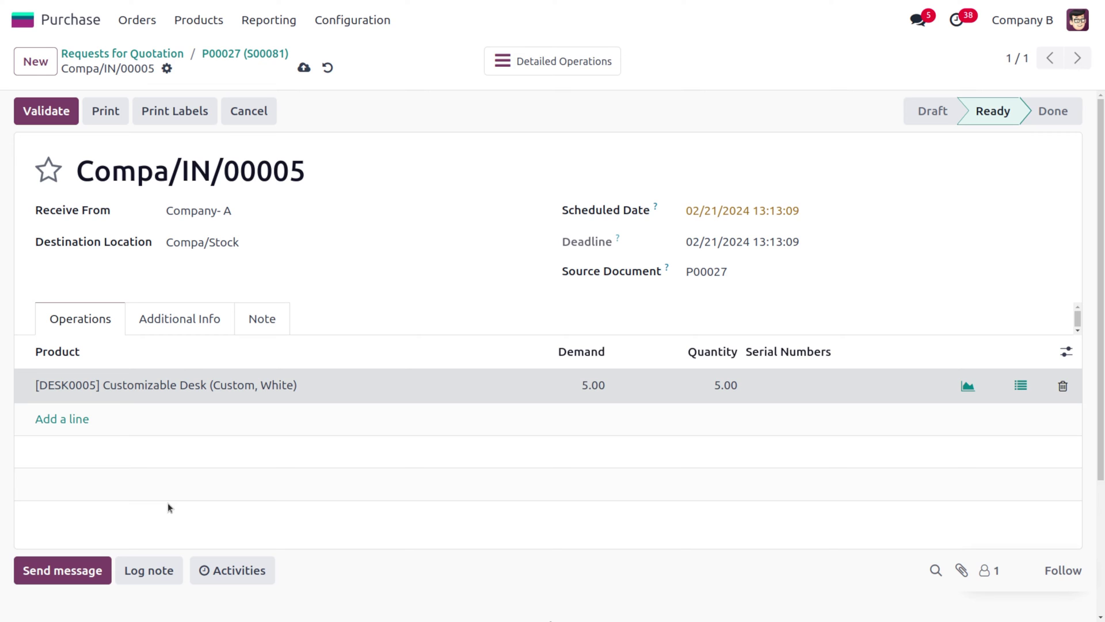
Validate receipt Compa/IN/00005, open the desk's product form, and make Company- A active
{"action": "left_click", "coordinate": [41, 109]}
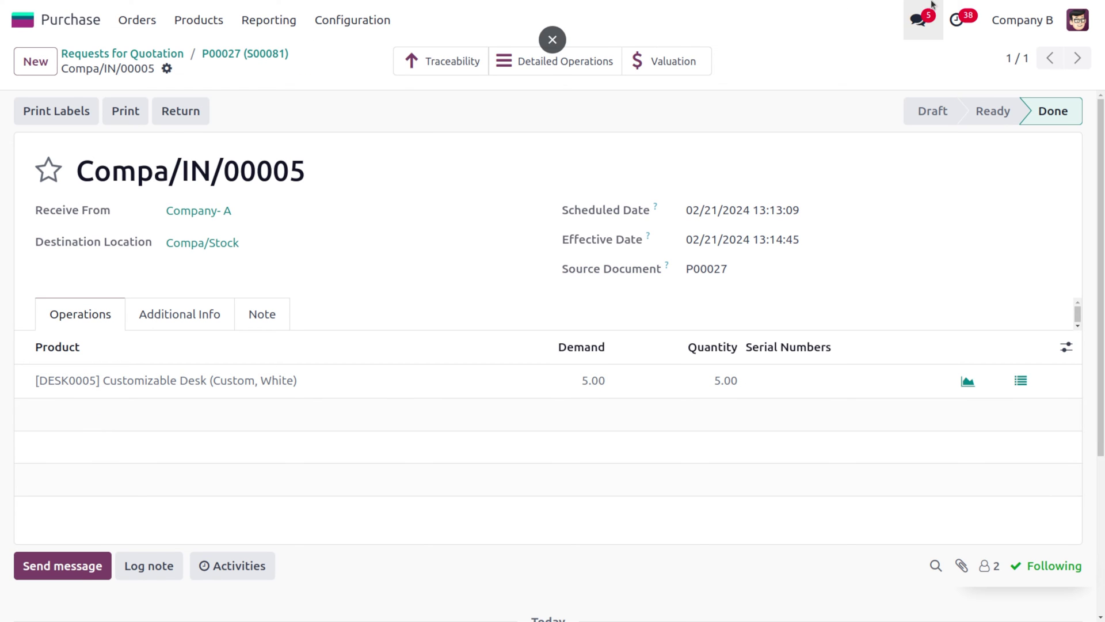
{"action": "left_click", "coordinate": [166, 380]}
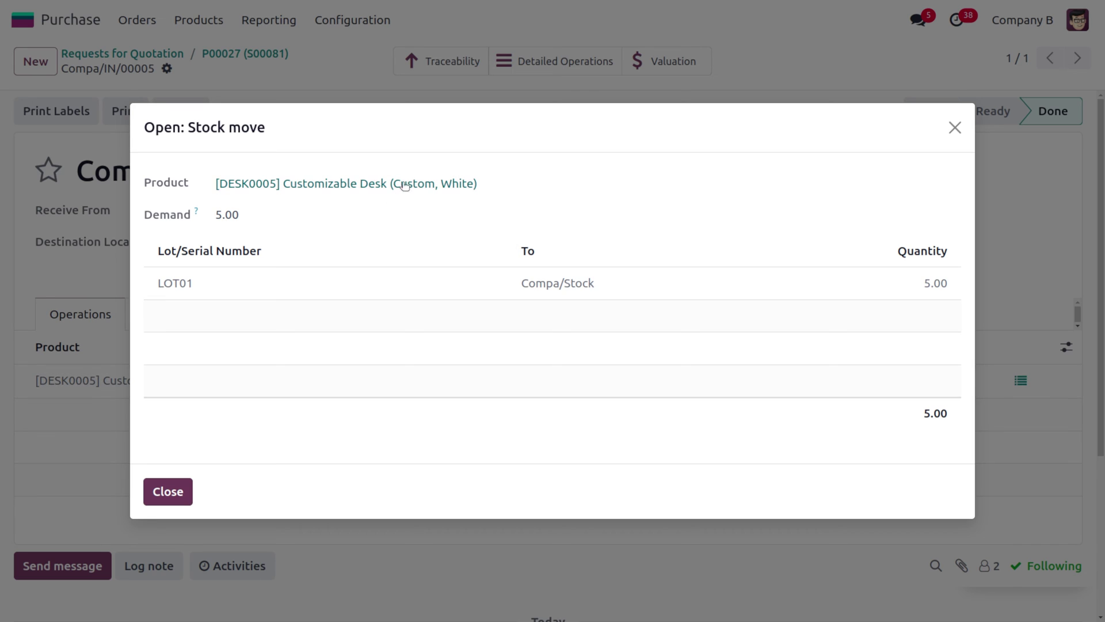
{"action": "left_click", "coordinate": [296, 185]}
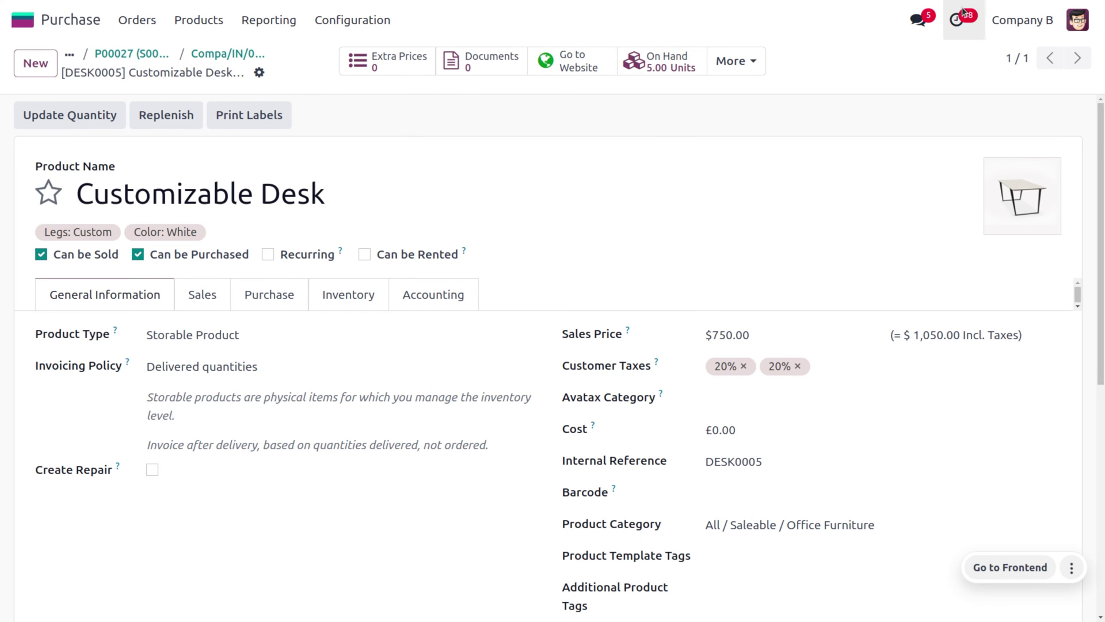
{"action": "left_click", "coordinate": [1036, 21]}
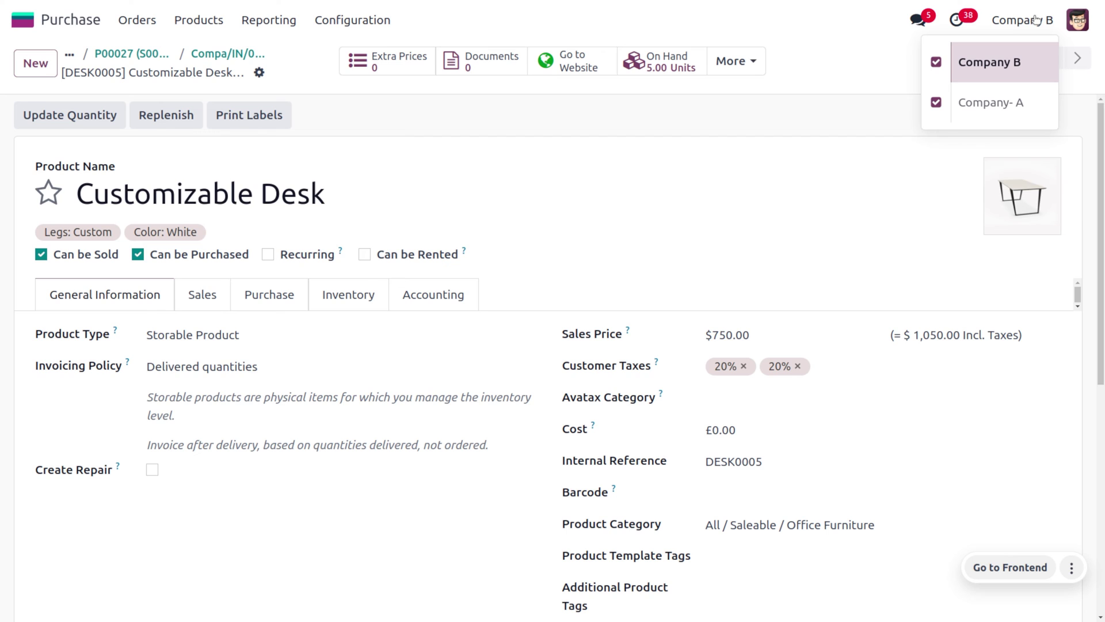
{"action": "left_click", "coordinate": [998, 104]}
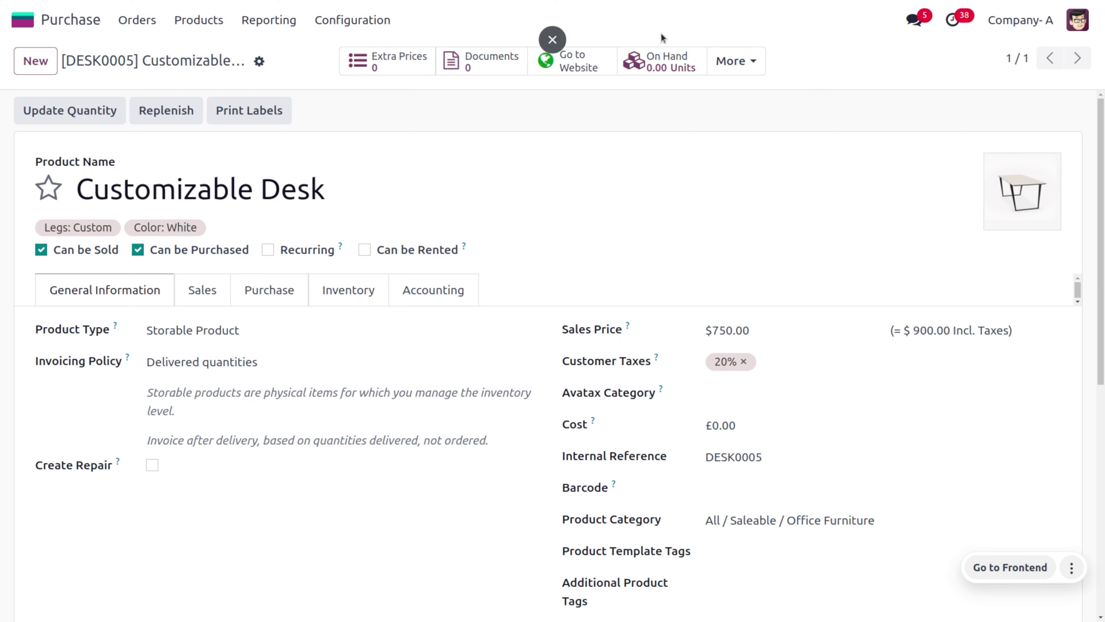
Open Sales, clear the My Quotations filter, and open order S00081 for Company B
{"action": "left_click", "coordinate": [27, 20]}
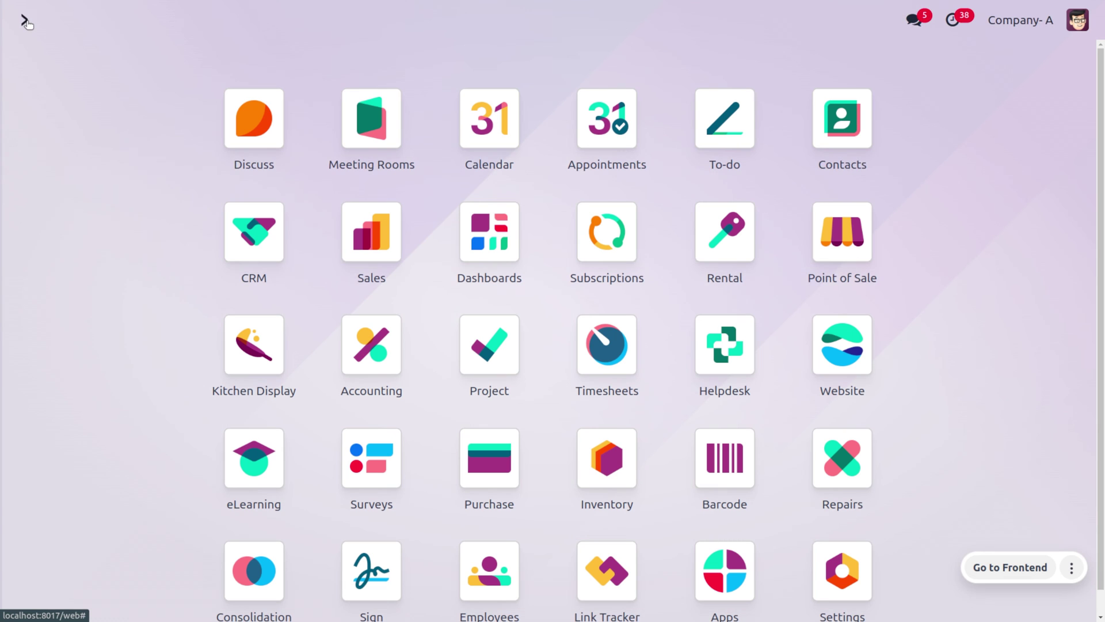
{"action": "type", "text": "SA"}
{"action": "key", "text": "Return"}
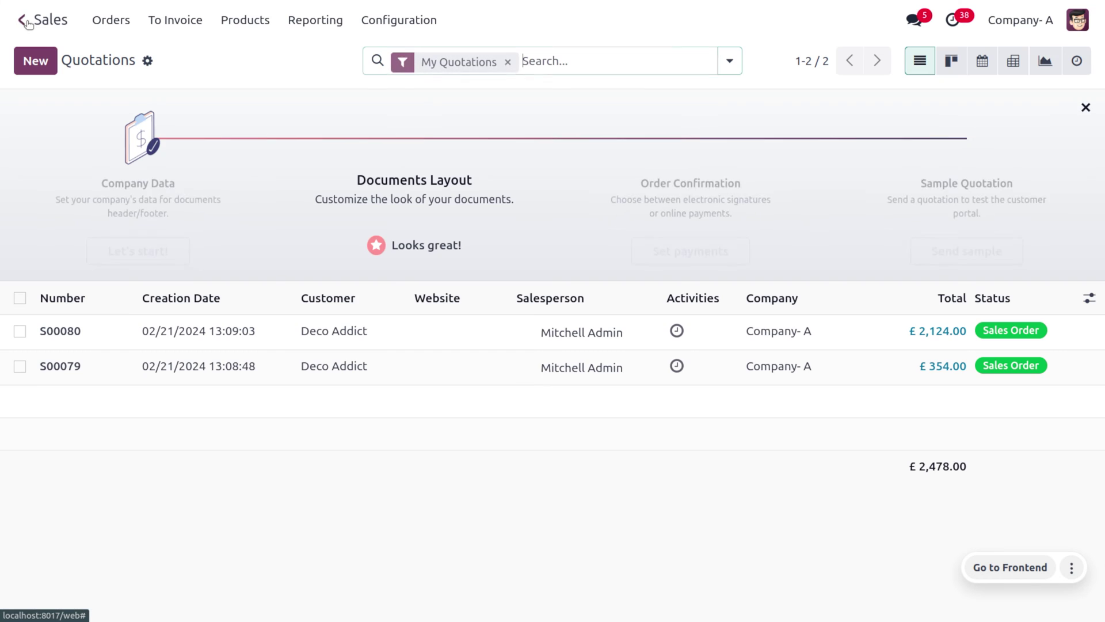
{"action": "left_click", "coordinate": [506, 61]}
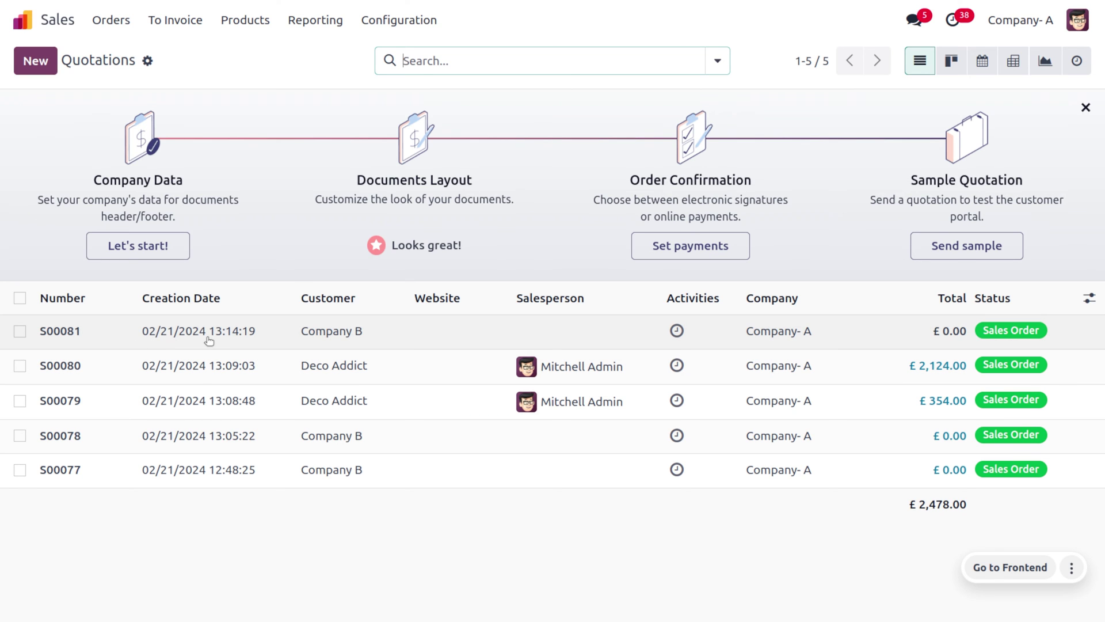
{"action": "left_click", "coordinate": [133, 339]}
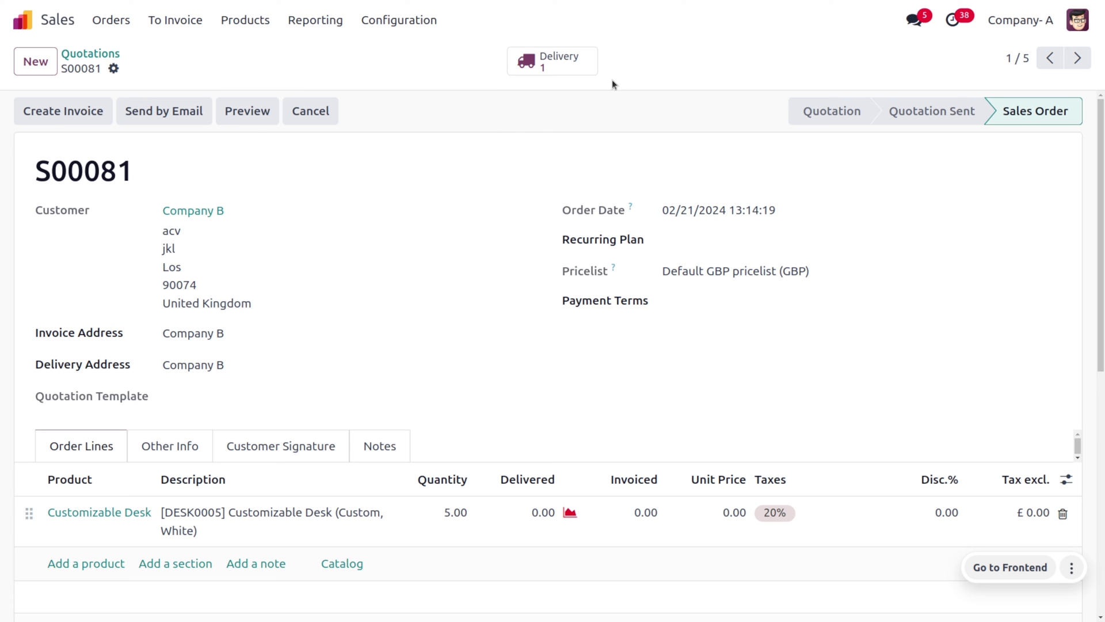
On the S00081 delivery, generate a lot line from 'LO' via Import Lots and save it
{"action": "left_click", "coordinate": [554, 63]}
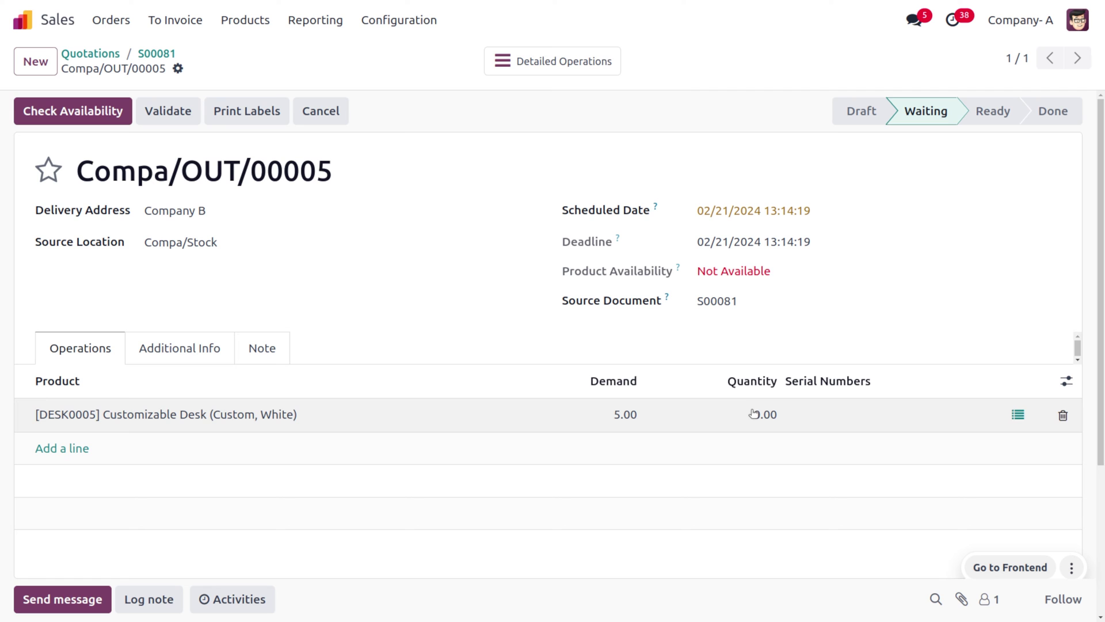
{"action": "left_click", "coordinate": [1018, 414]}
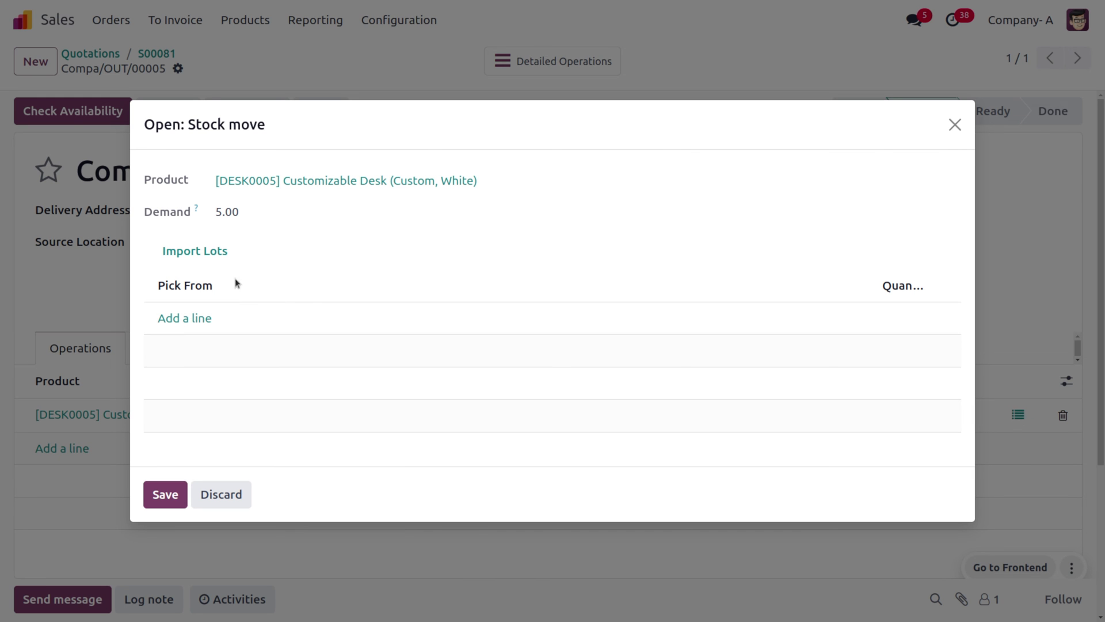
{"action": "left_click", "coordinate": [196, 251]}
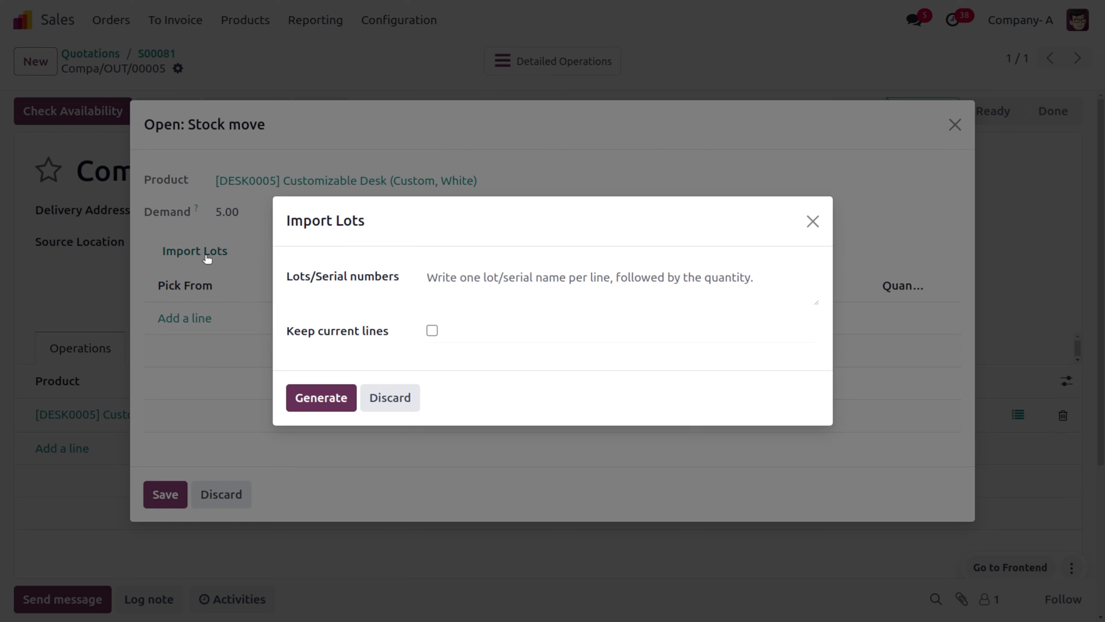
{"action": "left_click", "coordinate": [473, 286]}
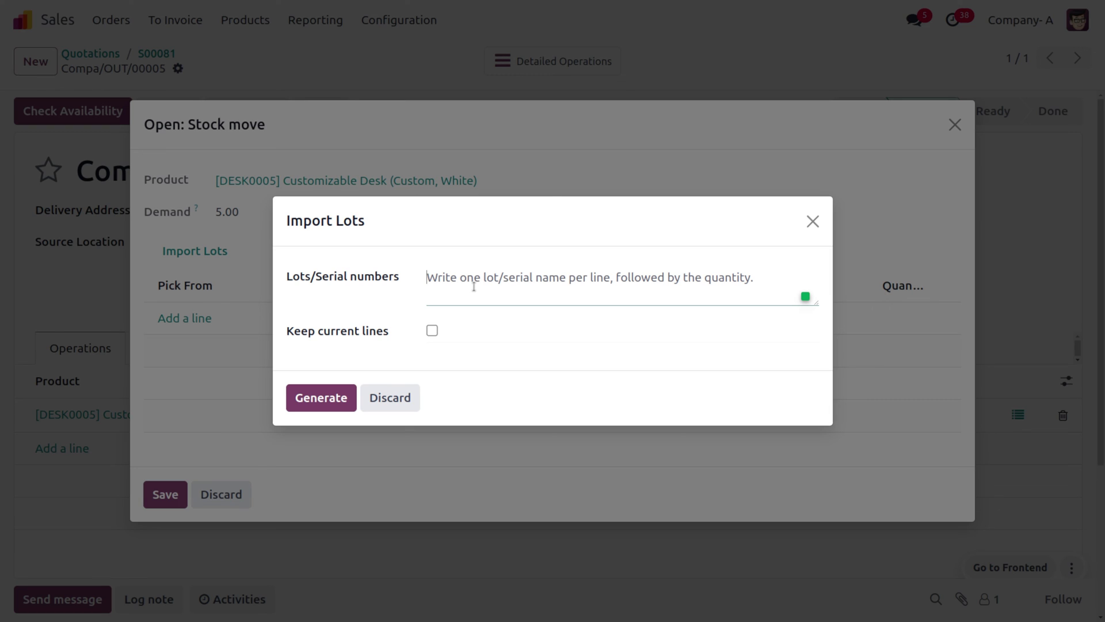
{"action": "type", "text": "LOT01"}
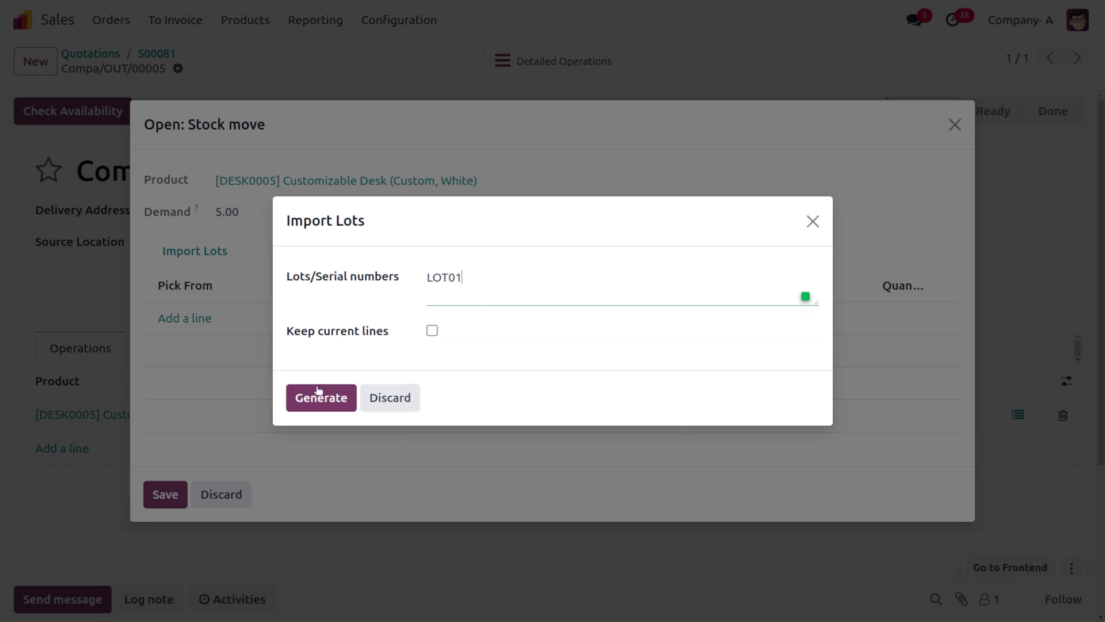
{"action": "left_click", "coordinate": [319, 391]}
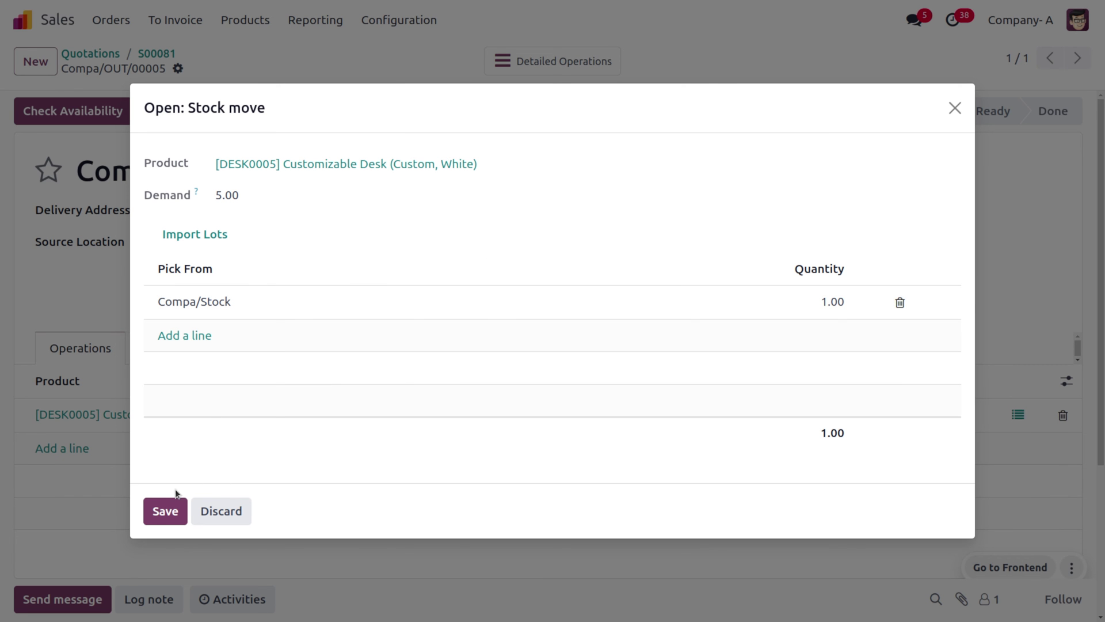
{"action": "left_click", "coordinate": [165, 512]}
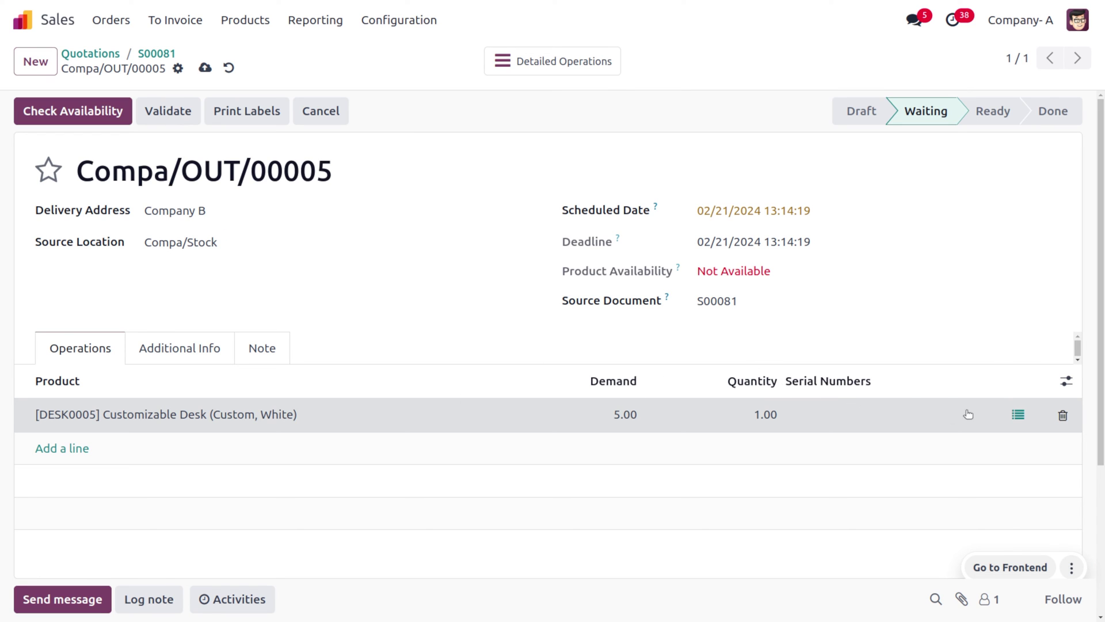
Set the desk line's picked quantity to 5 and save delivery Compa/OUT/00005
{"action": "left_click", "coordinate": [868, 411]}
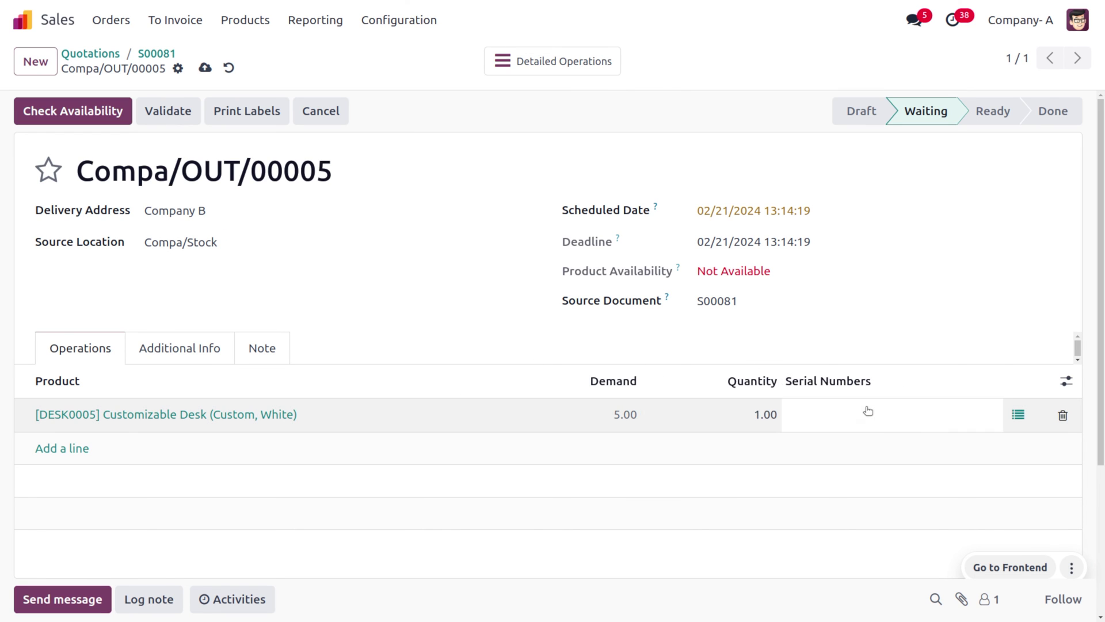
{"action": "left_click", "coordinate": [206, 68]}
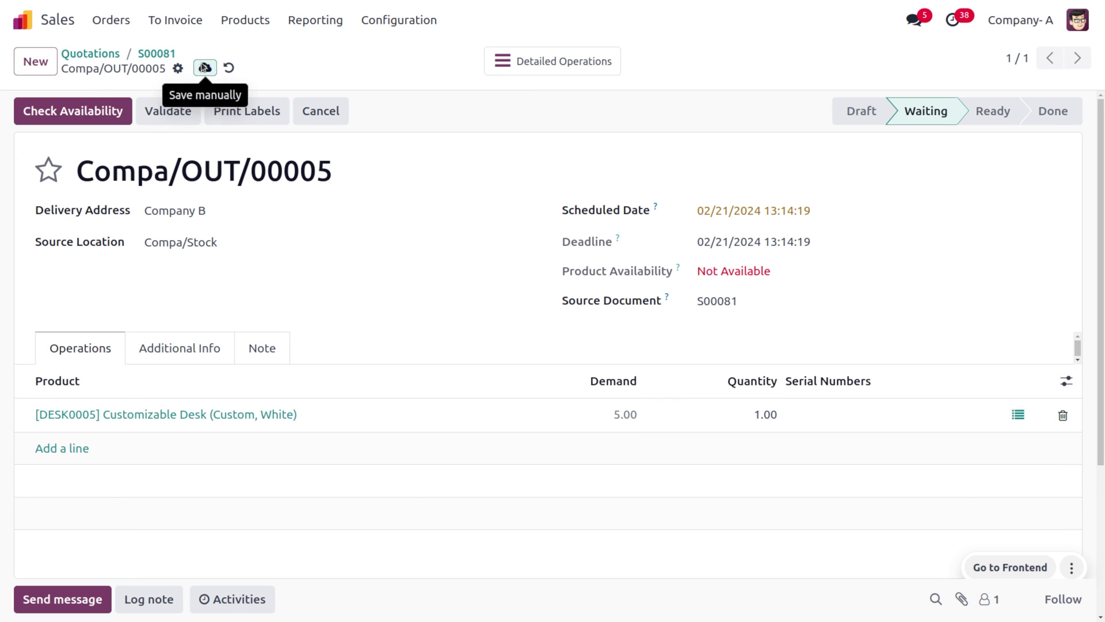
{"action": "left_click", "coordinate": [758, 415]}
{"action": "type", "text": "5"}
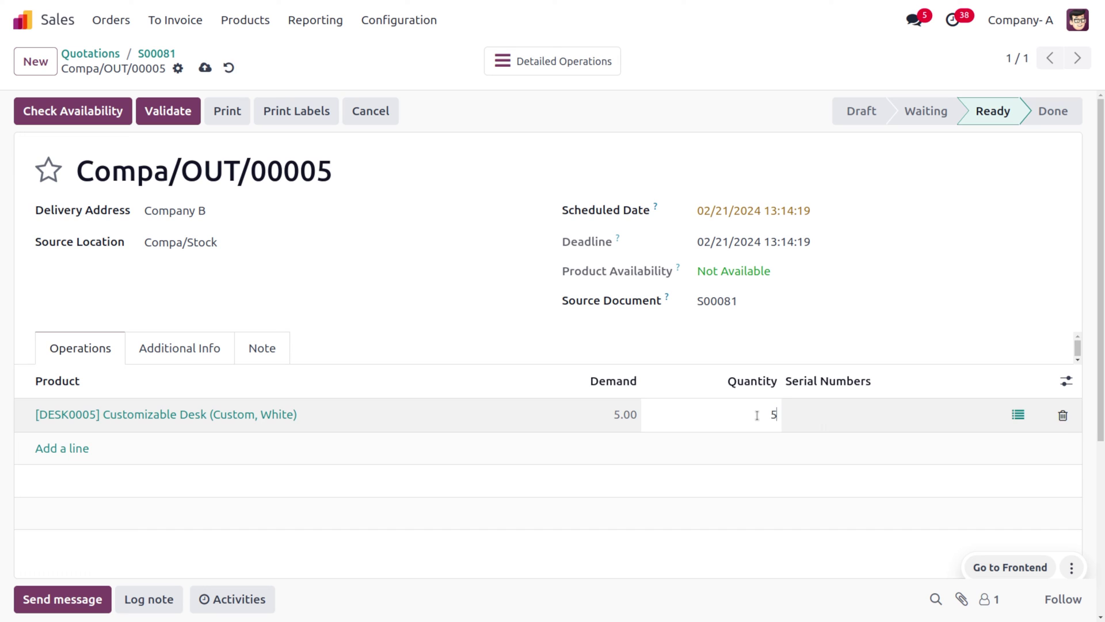
{"action": "left_click", "coordinate": [906, 312]}
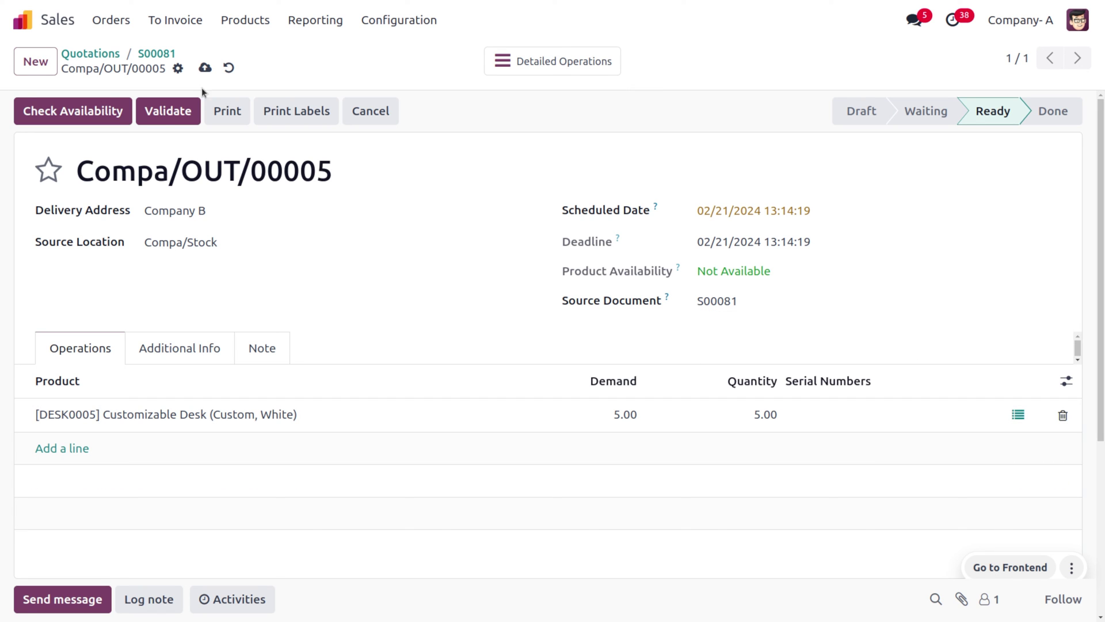
{"action": "left_click", "coordinate": [206, 68]}
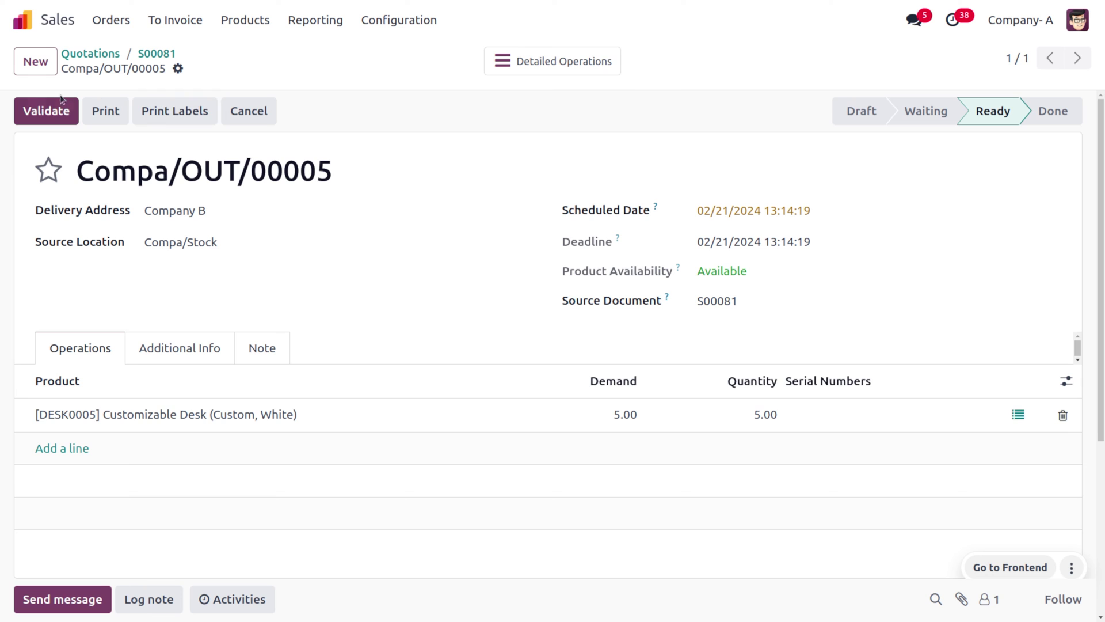
Attempt validation, dismiss the missing lot error, and delete the extra 4.00 lot line
{"action": "left_click", "coordinate": [35, 111]}
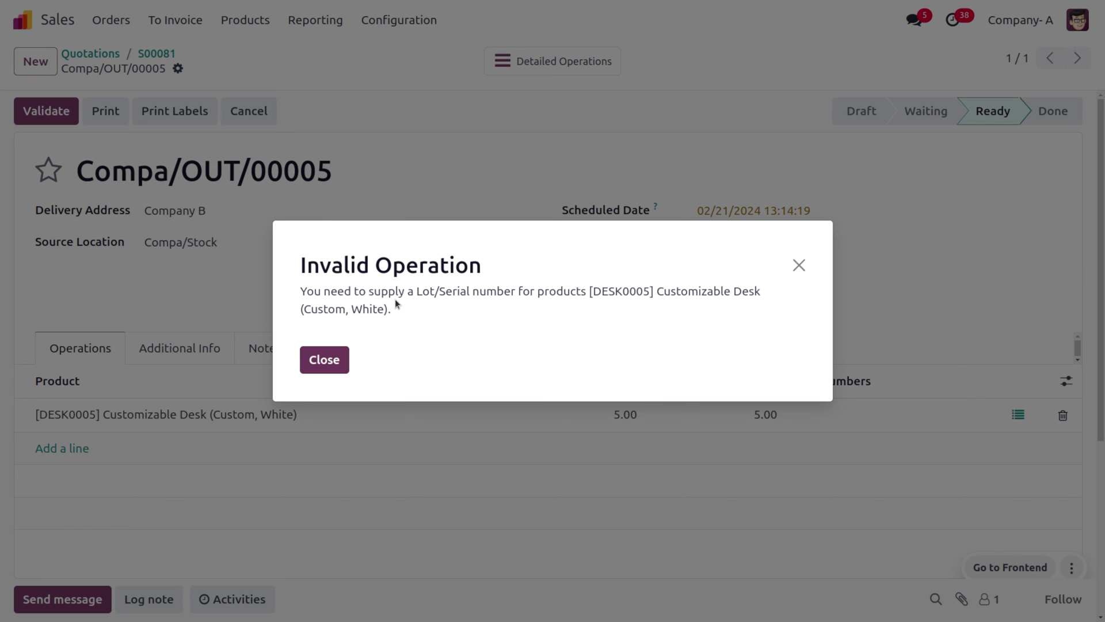
{"action": "left_click", "coordinate": [324, 360]}
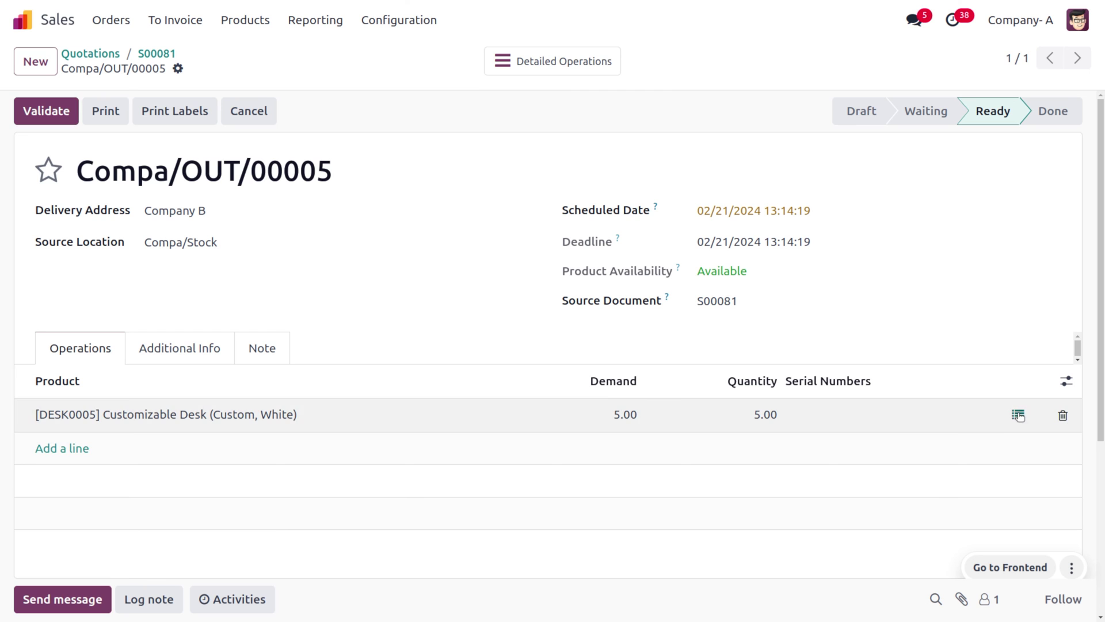
{"action": "left_click", "coordinate": [1018, 415]}
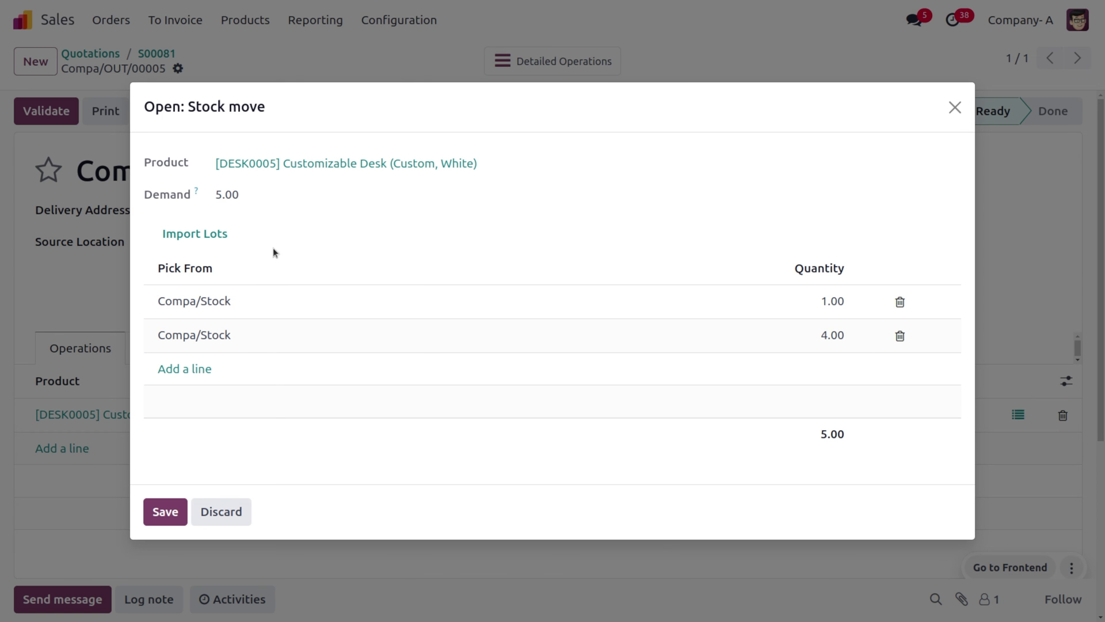
{"action": "left_click", "coordinate": [900, 339]}
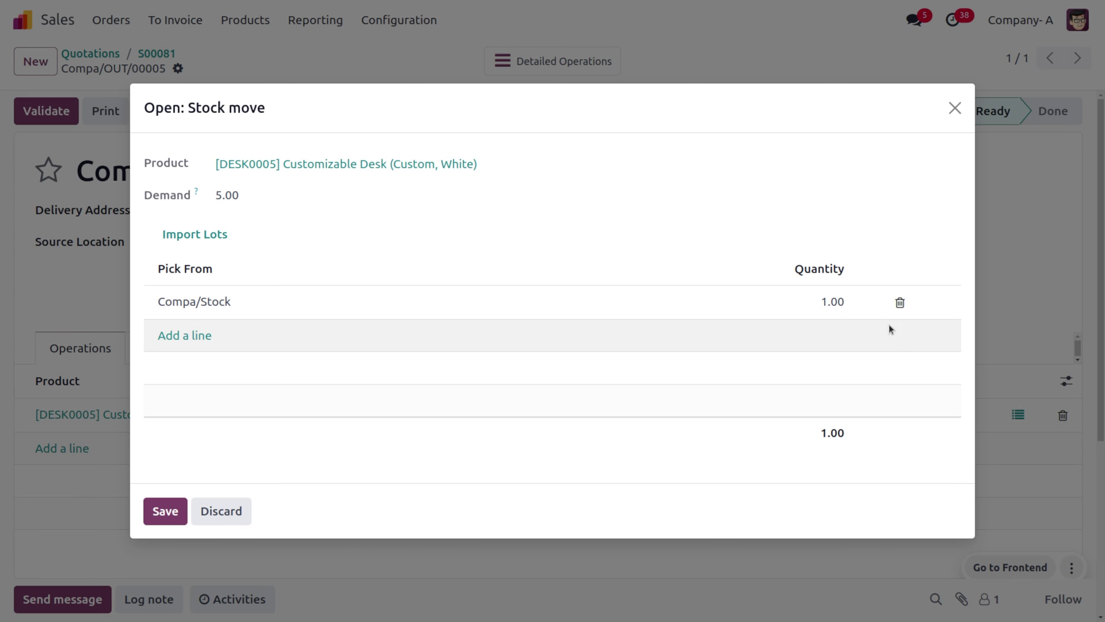
Set the remaining lot line to 5, save the move lines, and validate the delivery
{"action": "left_click", "coordinate": [811, 297]}
{"action": "key", "text": "BackSpace"}
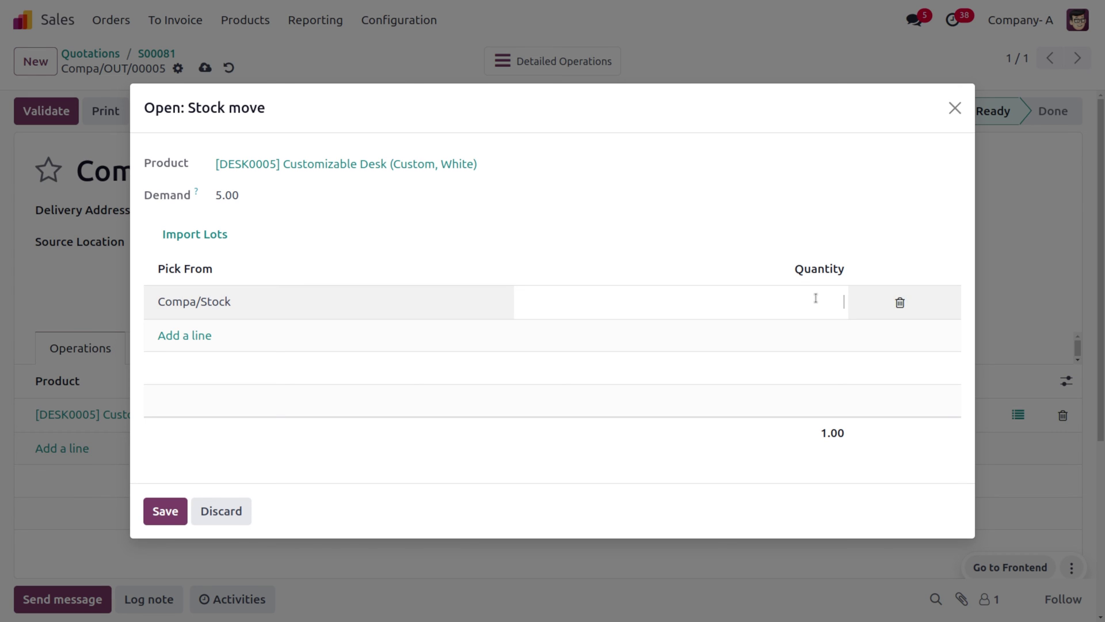
{"action": "left_click", "coordinate": [732, 148]}
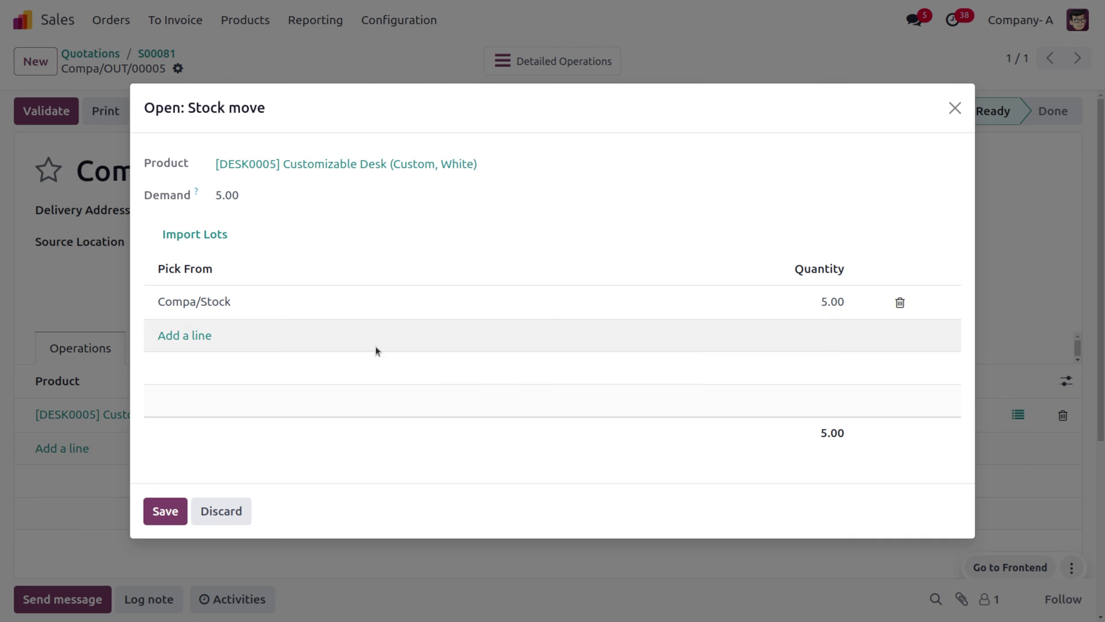
{"action": "left_click", "coordinate": [173, 511]}
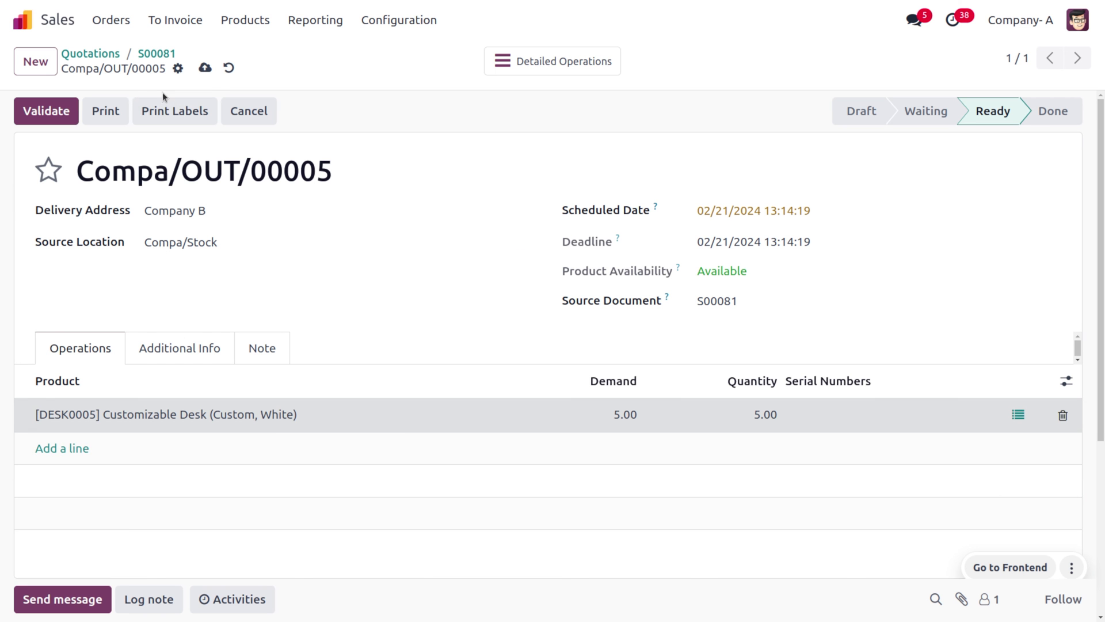
{"action": "left_click", "coordinate": [72, 111]}
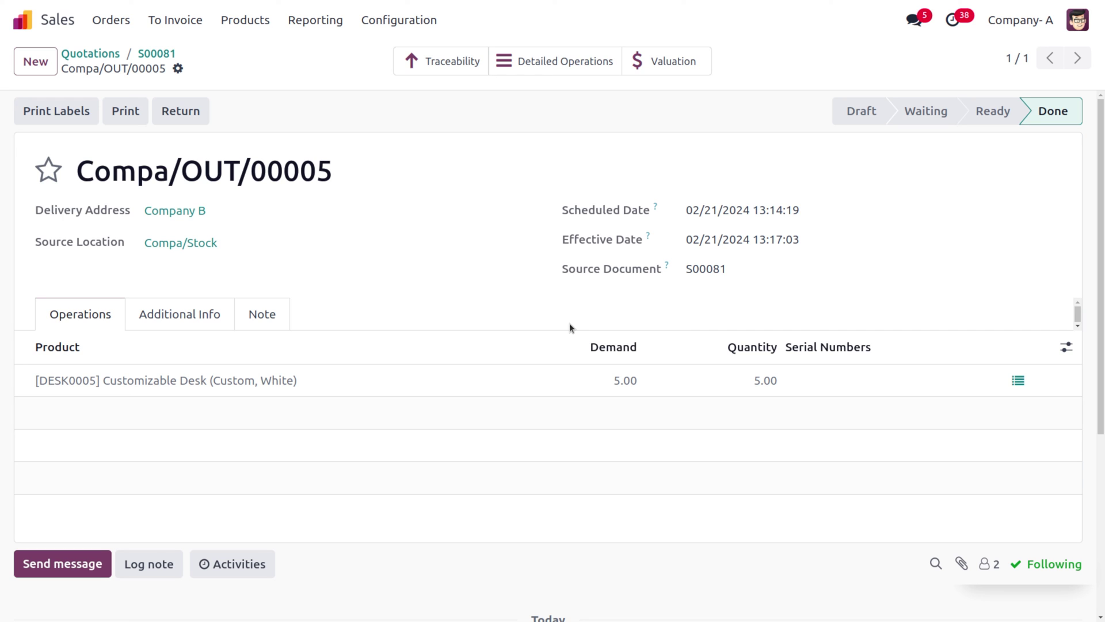
Check the delivery's traceability report and detailed operations for lot LOT01
{"action": "left_click", "coordinate": [479, 65]}
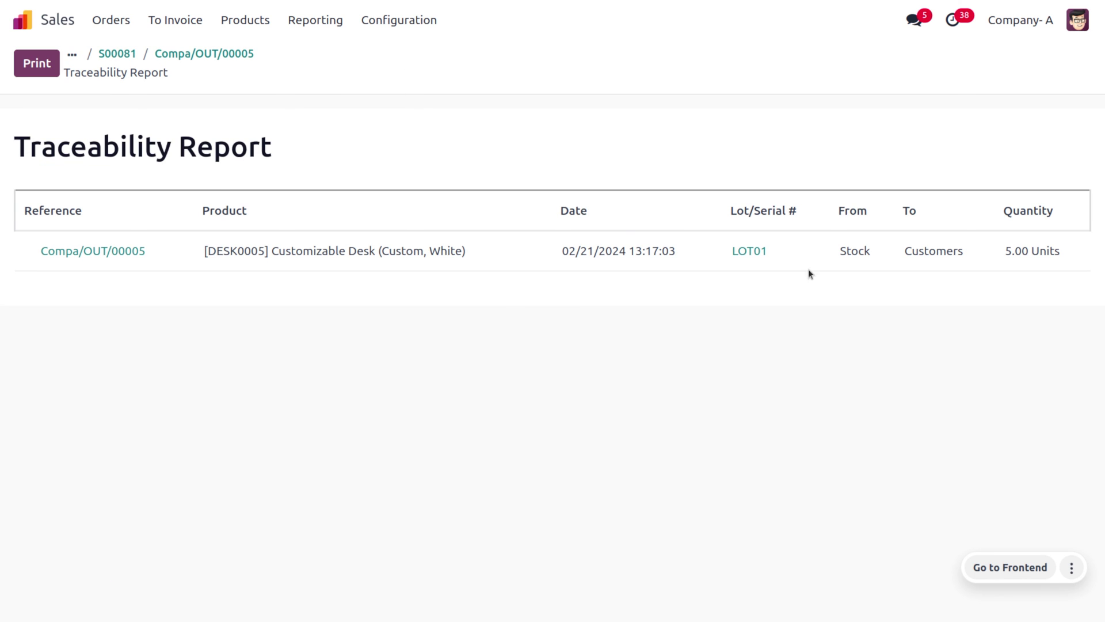
{"action": "left_click", "coordinate": [170, 54]}
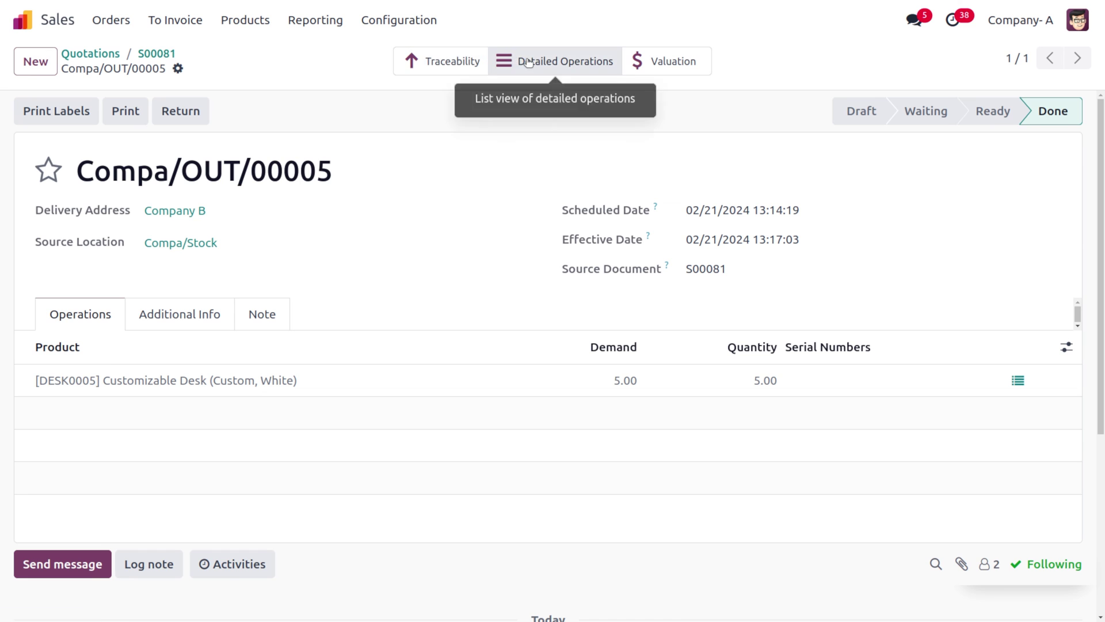
{"action": "left_click", "coordinate": [515, 60]}
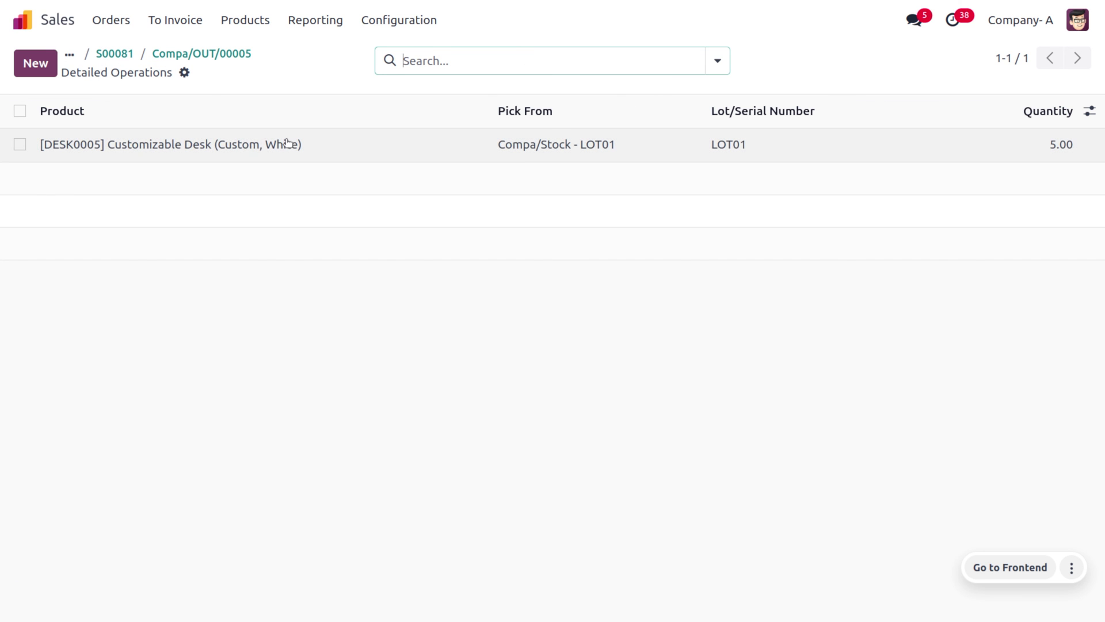
{"action": "left_click", "coordinate": [181, 53]}
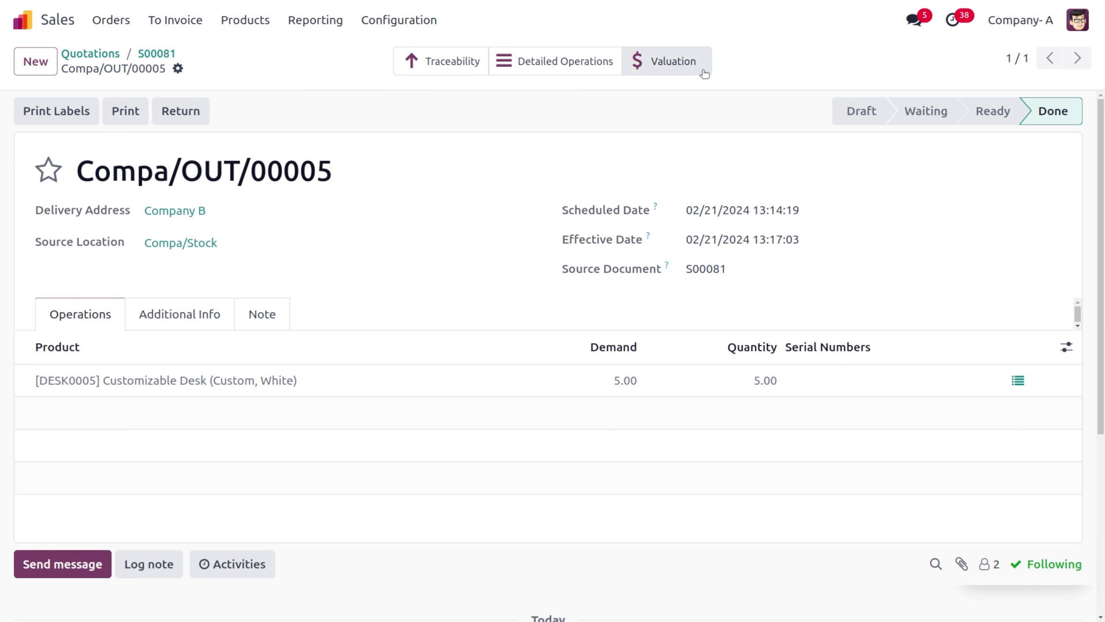
Review the Customizable Desk stock valuation, then go back to sales order S00081
{"action": "left_click", "coordinate": [647, 61]}
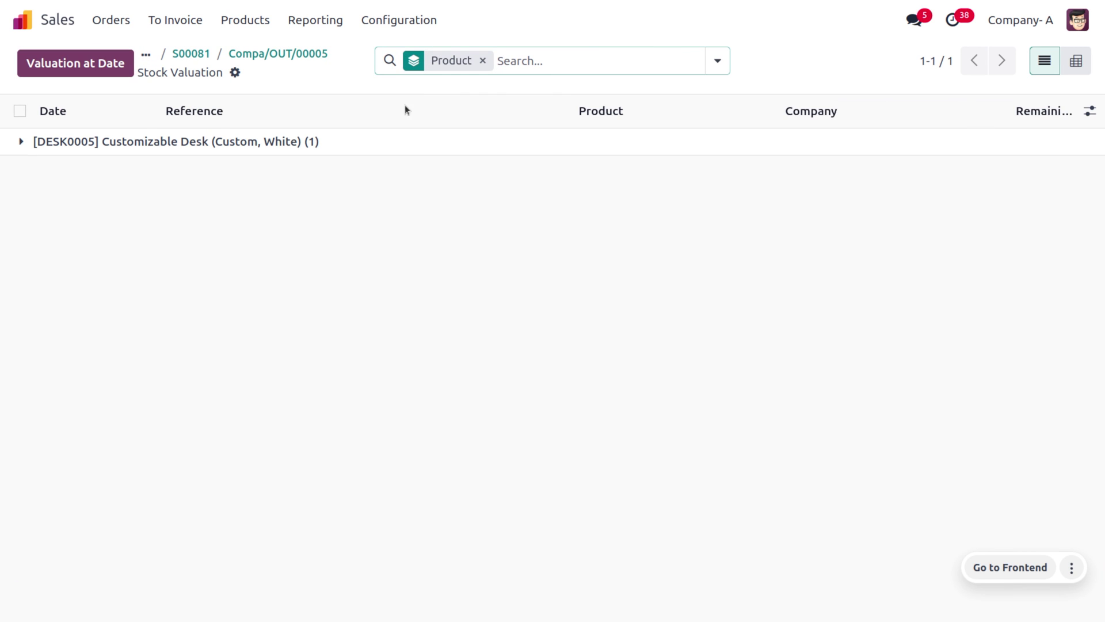
{"action": "left_click", "coordinate": [21, 141]}
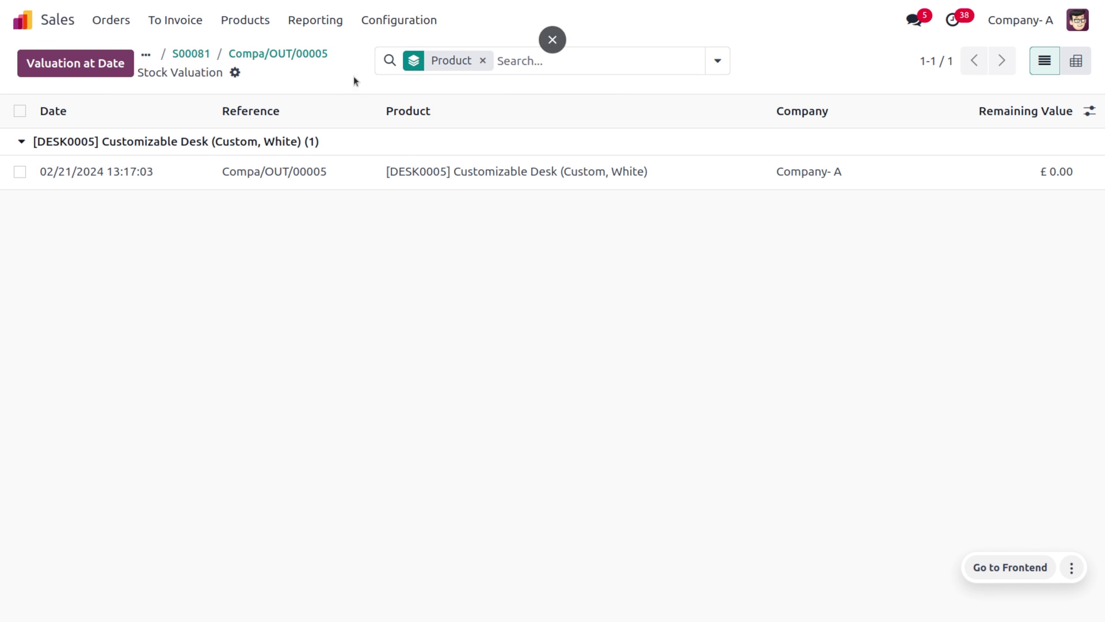
{"action": "left_click", "coordinate": [192, 56]}
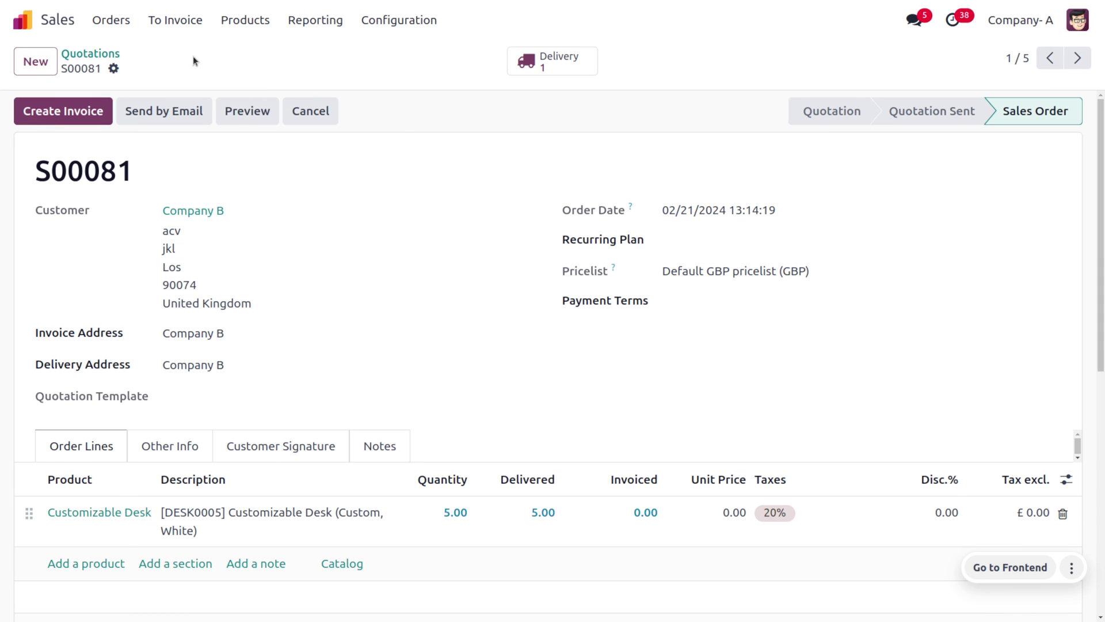
Create a regular invoice for S00081 and confirm the draft
{"action": "left_click", "coordinate": [96, 111]}
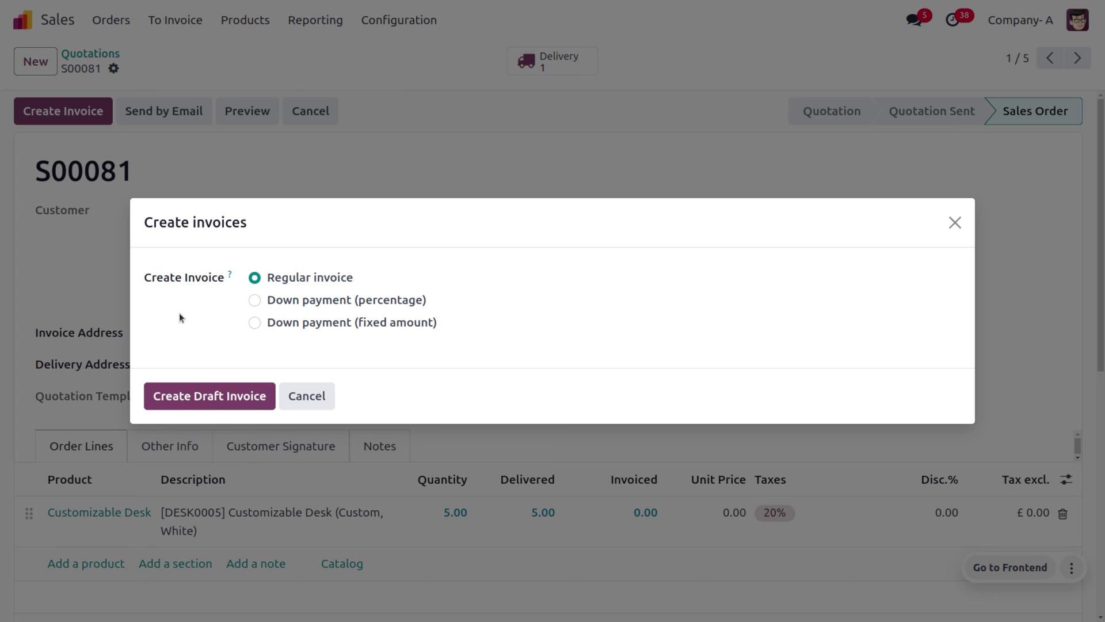
{"action": "left_click", "coordinate": [195, 407]}
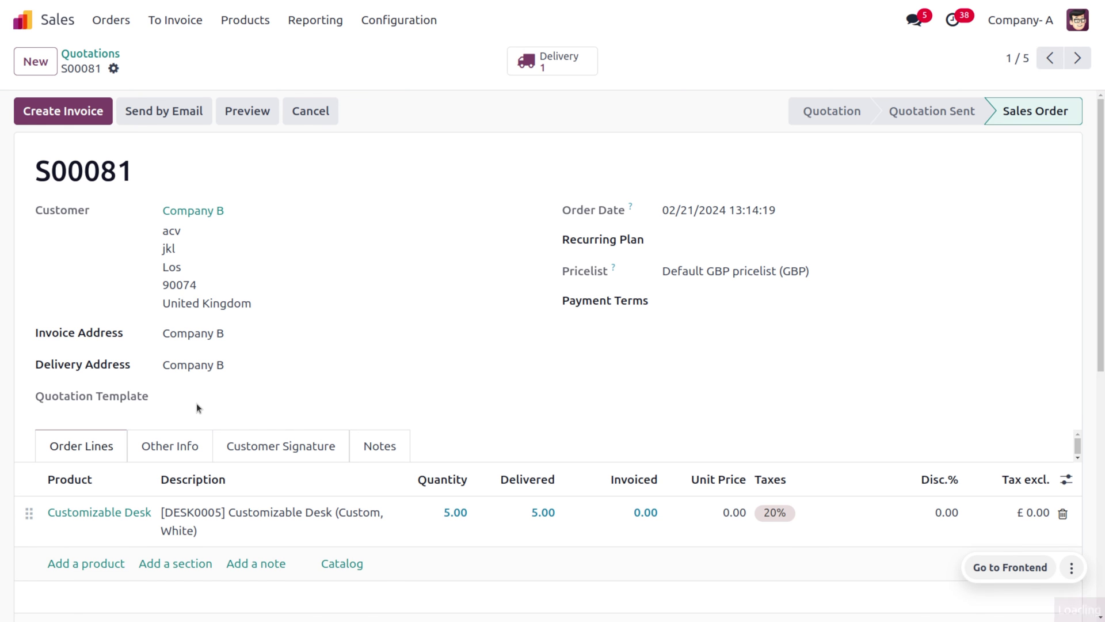
{"action": "left_click", "coordinate": [43, 110]}
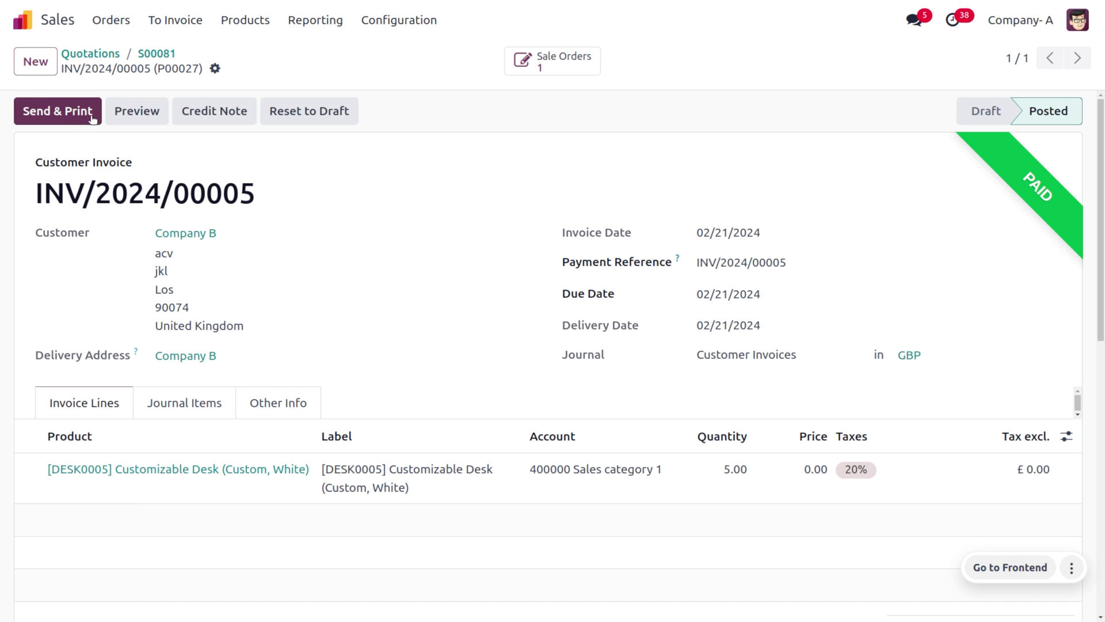
Preview invoice INV/2024/00005 in the customer portal and scroll through it
{"action": "left_click", "coordinate": [136, 113]}
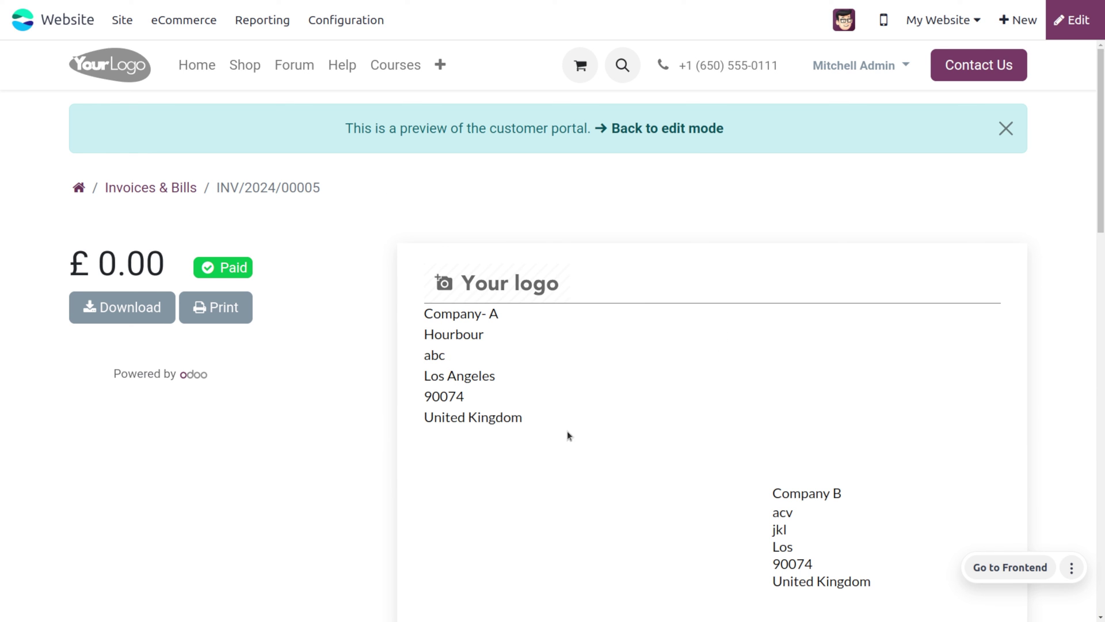
{"action": "scroll", "coordinate": [603, 458], "scroll_direction": "down", "scroll_amount": 5}
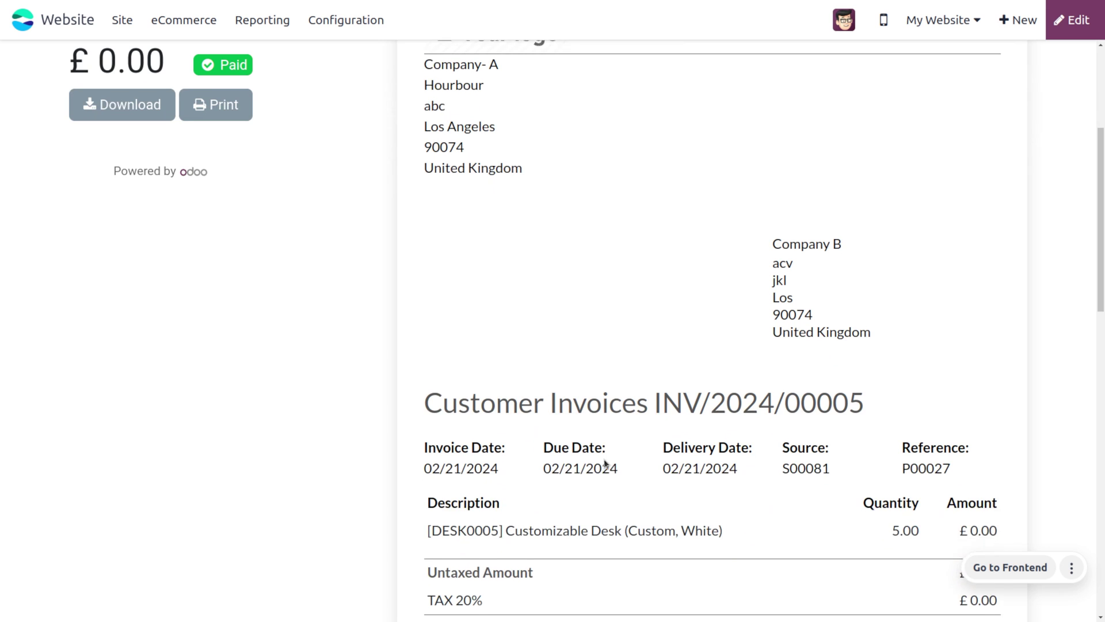
{"action": "scroll", "coordinate": [603, 458], "scroll_direction": "down", "scroll_amount": 3}
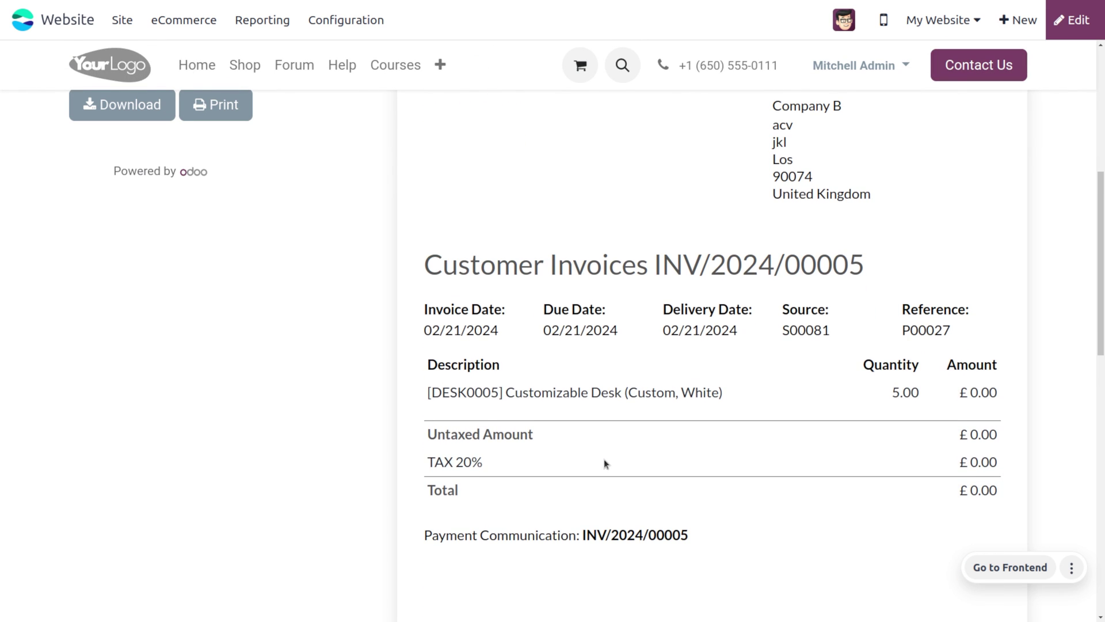
{"action": "scroll", "coordinate": [603, 458], "scroll_direction": "down", "scroll_amount": 4}
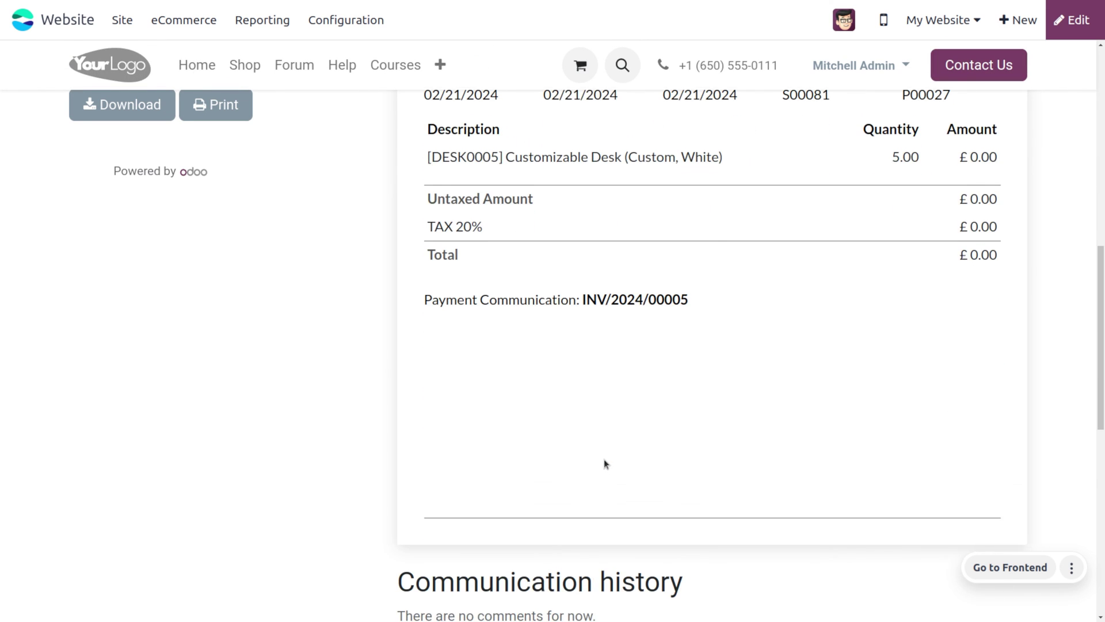
{"action": "scroll", "coordinate": [603, 458], "scroll_direction": "up", "scroll_amount": 8}
{"action": "scroll", "coordinate": [604, 461], "scroll_direction": "up", "scroll_amount": 4}
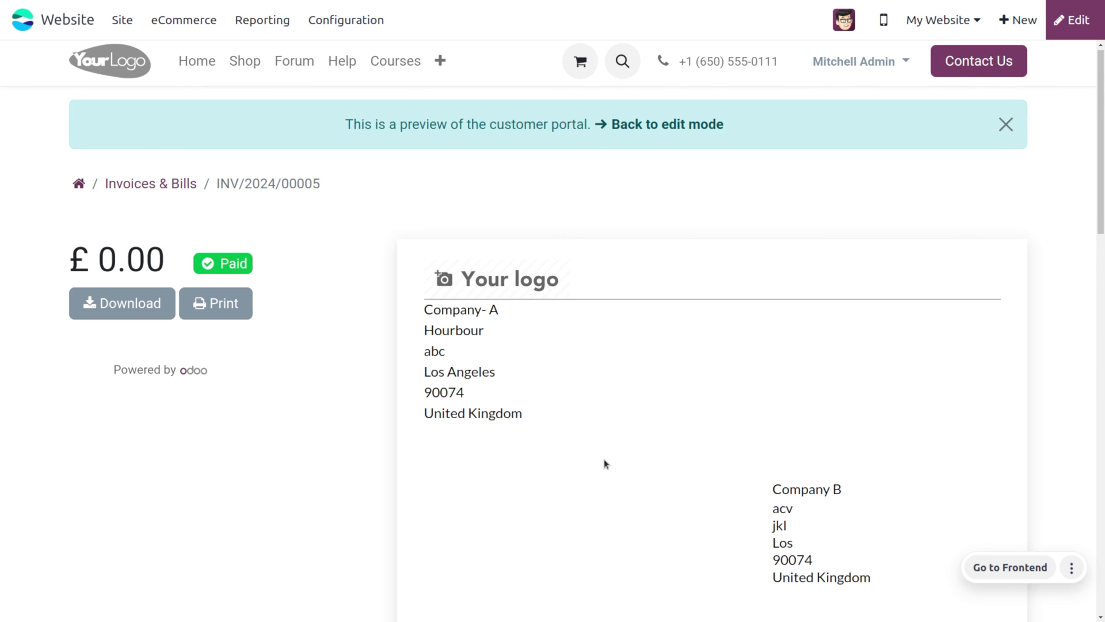